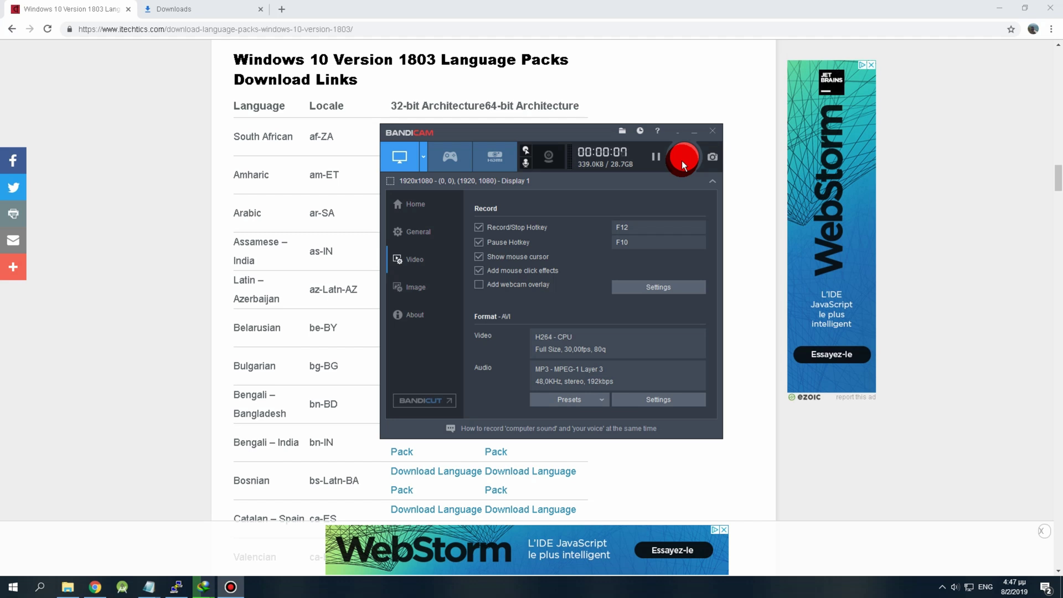
Look over the table of Windows 10 version 1803 language packs and its 32-bit and 64-bit download columns
{"action": "left_click", "coordinate": [232, 145]}
{"action": "left_click", "coordinate": [270, 28]}
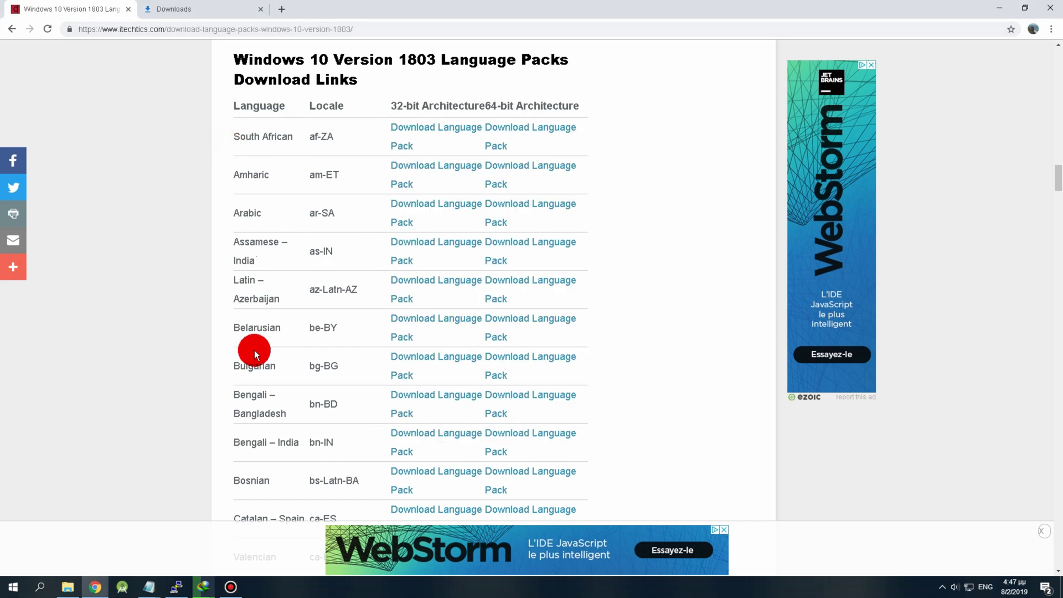
{"action": "scroll", "coordinate": [254, 350], "scroll_direction": "down", "scroll_amount": 3}
{"action": "scroll", "coordinate": [240, 363], "scroll_direction": "up", "scroll_amount": 2}
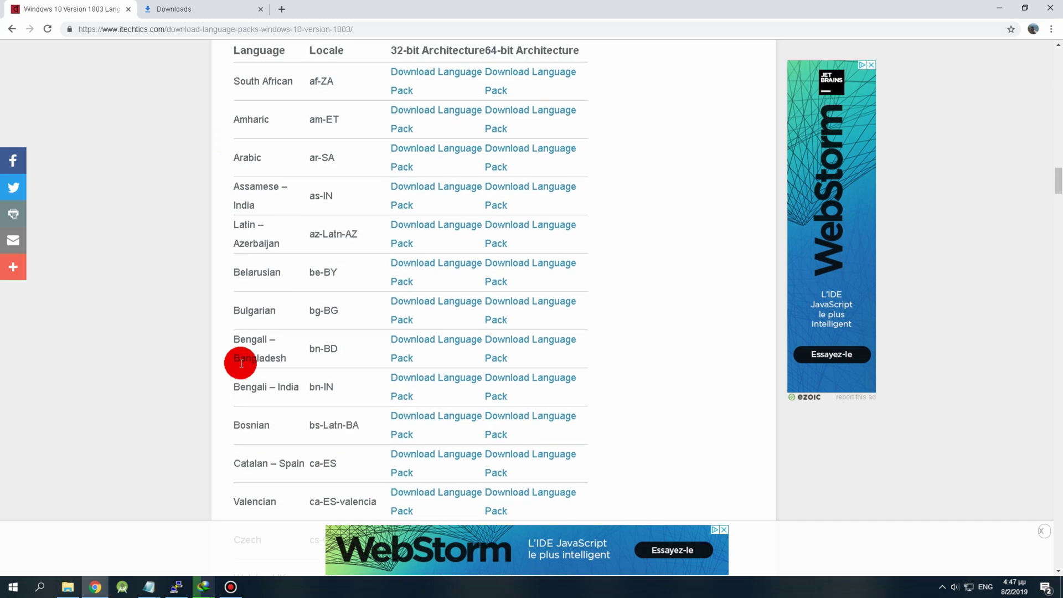
{"action": "key", "text": "ctrl+minus"}
{"action": "key", "text": "ctrl+minus"}
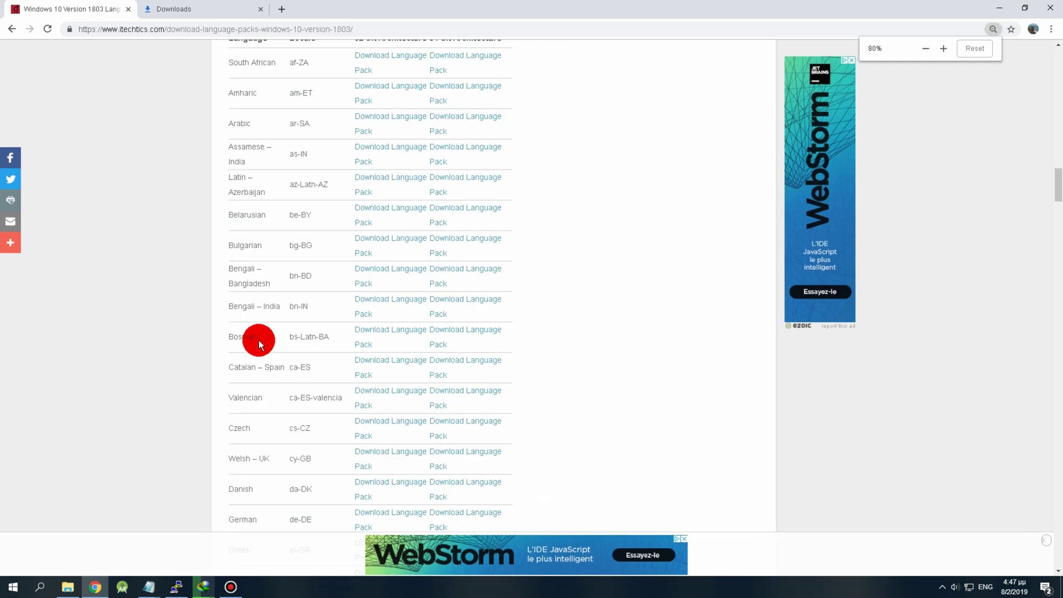
{"action": "left_click", "coordinate": [992, 29]}
{"action": "left_click", "coordinate": [975, 50]}
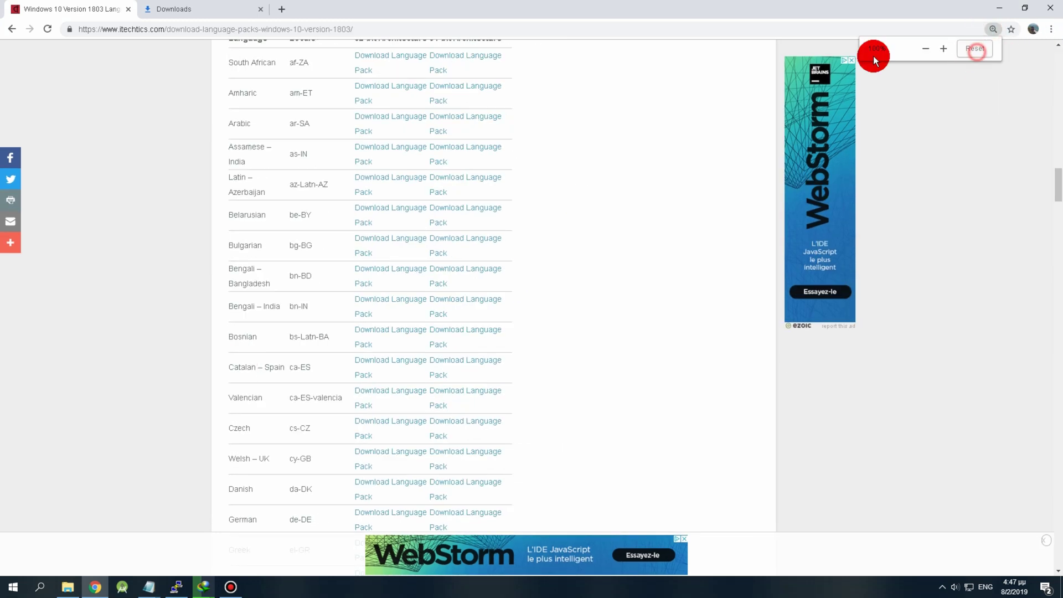
{"action": "scroll", "coordinate": [252, 347], "scroll_direction": "down", "scroll_amount": 2}
{"action": "scroll", "coordinate": [253, 347], "scroll_direction": "up", "scroll_amount": 6}
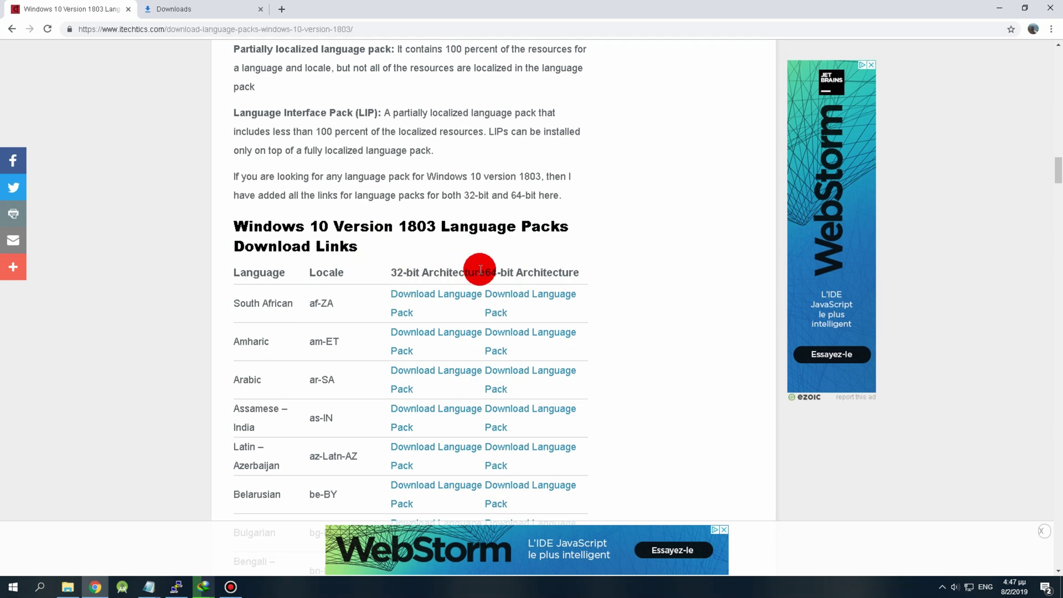
Start downloading the 64-bit Greek (el-GR) language pack from the table
{"action": "scroll", "coordinate": [419, 301], "scroll_direction": "down", "scroll_amount": 11}
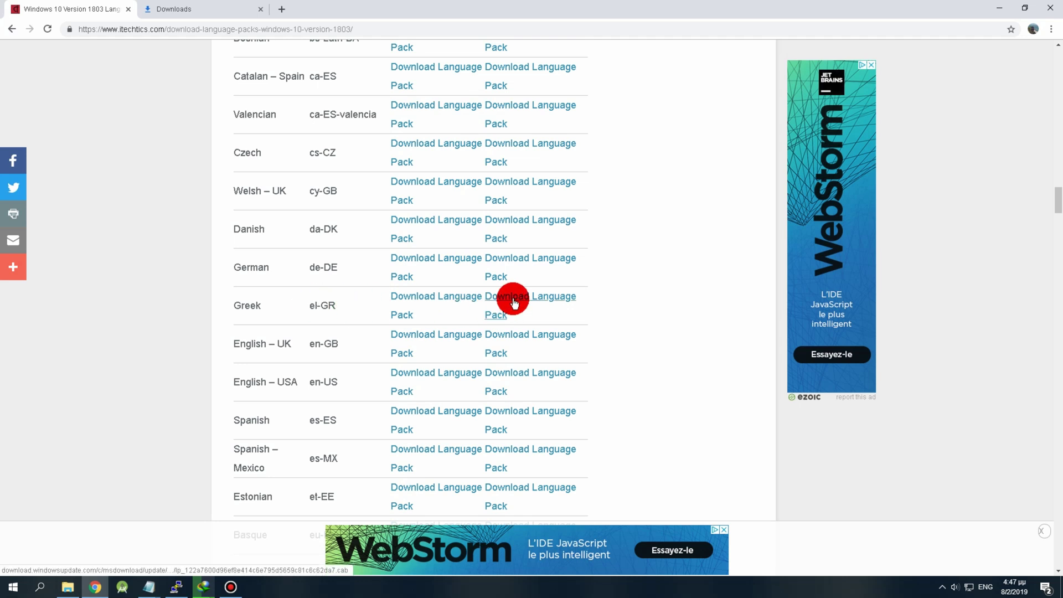
{"action": "scroll", "coordinate": [487, 299], "scroll_direction": "up", "scroll_amount": 1, "text": "ctrl"}
{"action": "scroll", "coordinate": [491, 299], "scroll_direction": "down", "scroll_amount": 1, "text": "ctrl"}
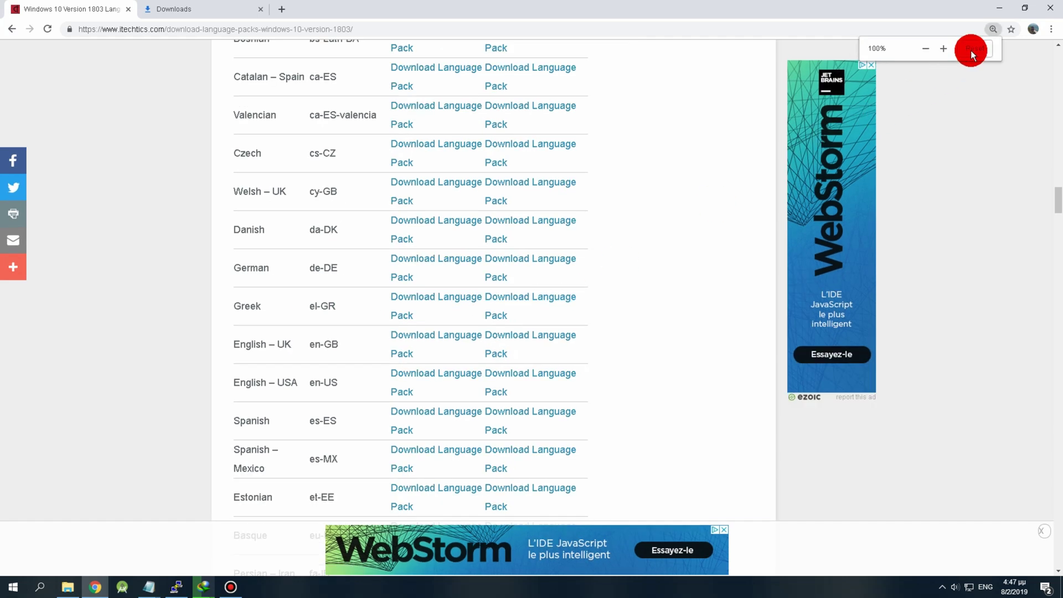
{"action": "left_click", "coordinate": [503, 299]}
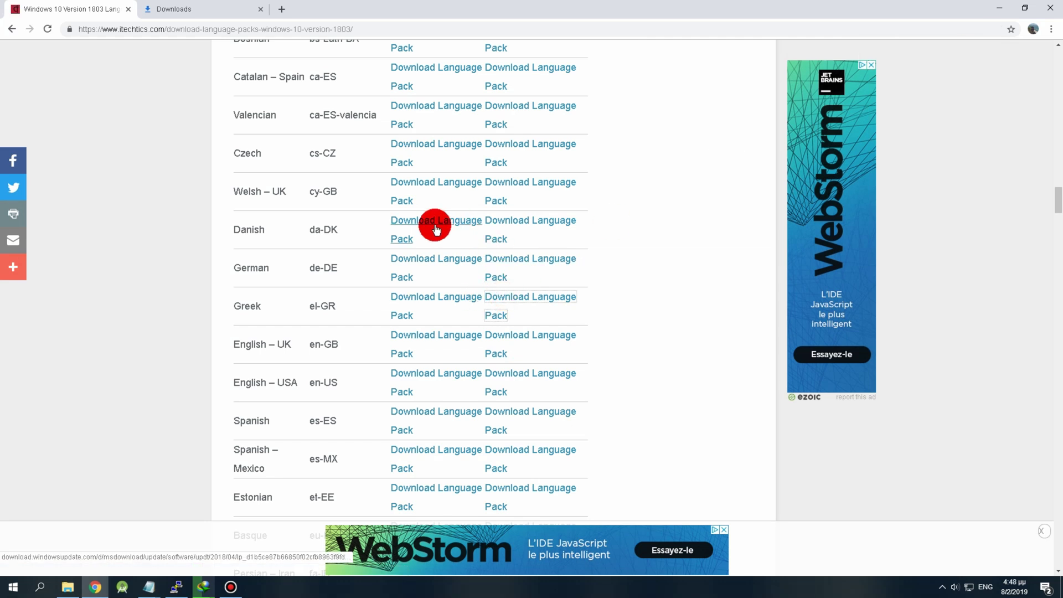
Pause the browser's own download of the language pack and bring up its progress window in Internet Download Manager
{"action": "left_click", "coordinate": [1017, 561]}
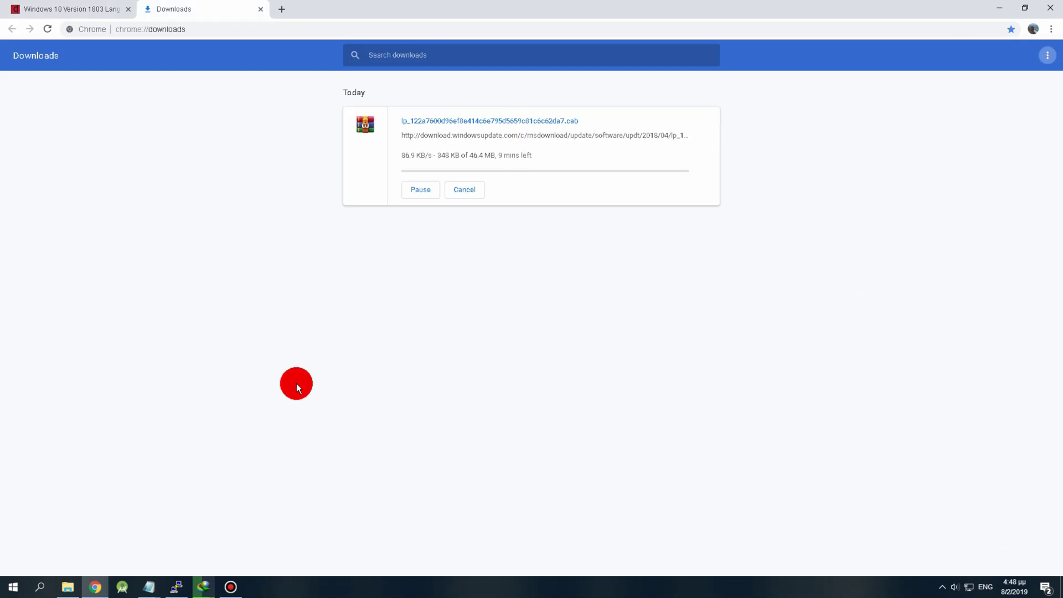
{"action": "mouse_move", "coordinate": [203, 587]}
{"action": "left_click", "coordinate": [265, 544]}
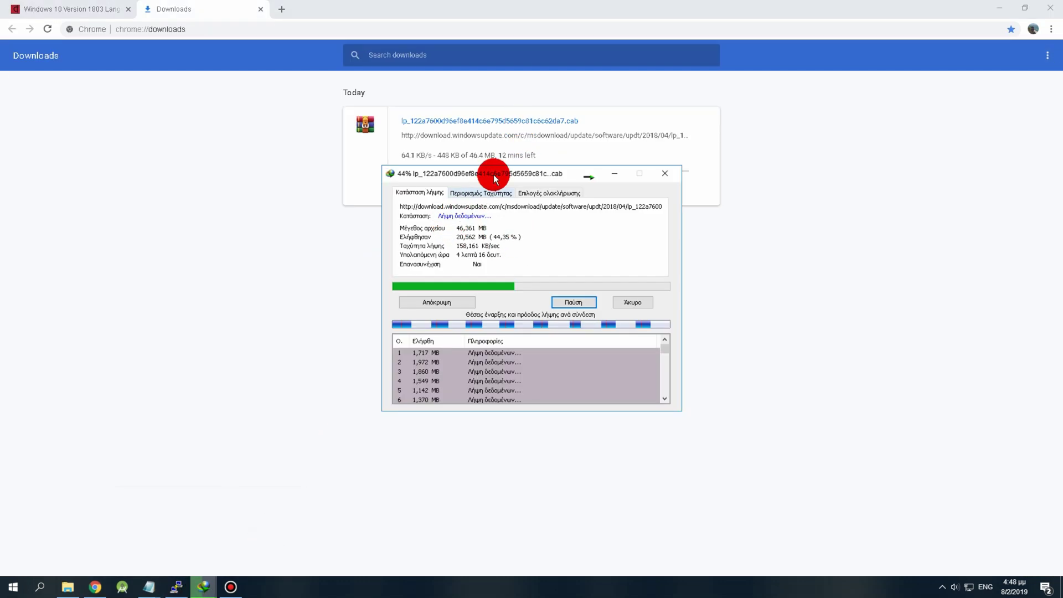
{"action": "left_click_drag", "start_coordinate": [497, 169], "coordinate": [497, 199]}
{"action": "left_click", "coordinate": [420, 189]}
{"action": "mouse_move", "coordinate": [204, 587]}
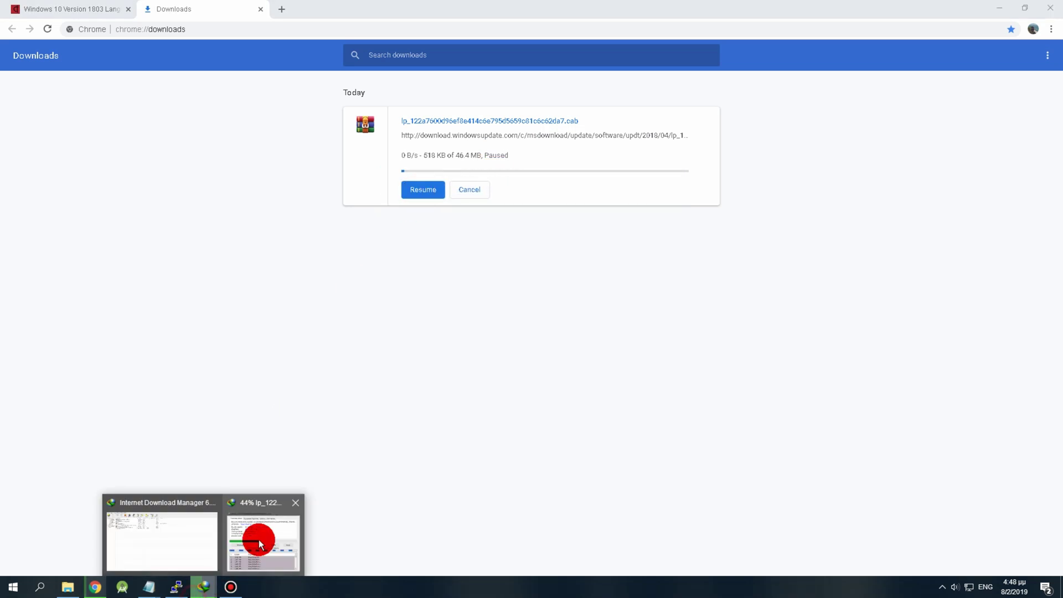
{"action": "left_click", "coordinate": [258, 540]}
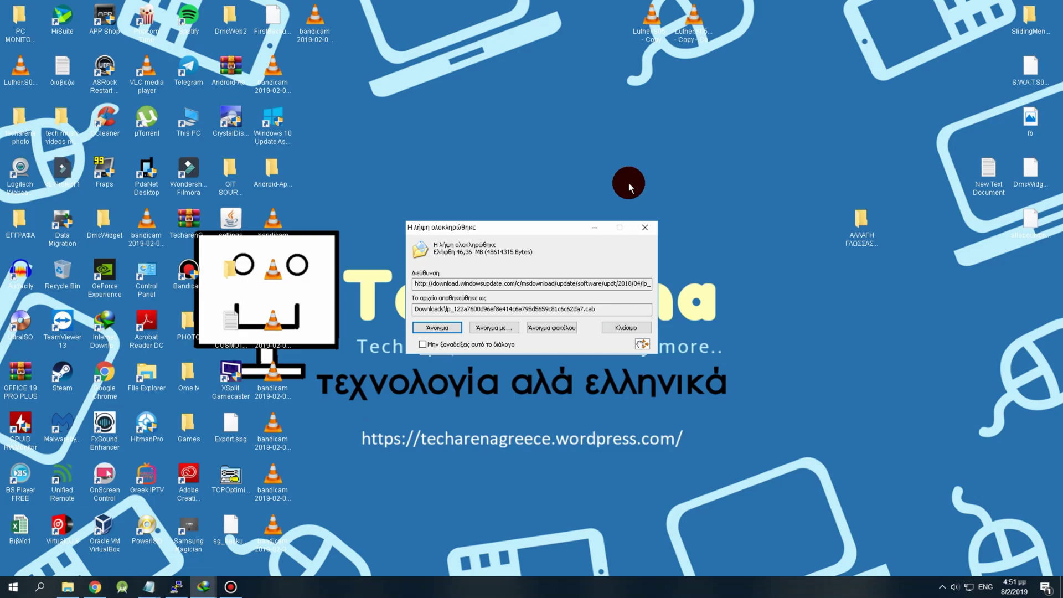
Open the downloaded language pack archive in WinRAR, dismiss the download manager's warning, and look through the archive's file list
{"action": "left_click", "coordinate": [442, 328]}
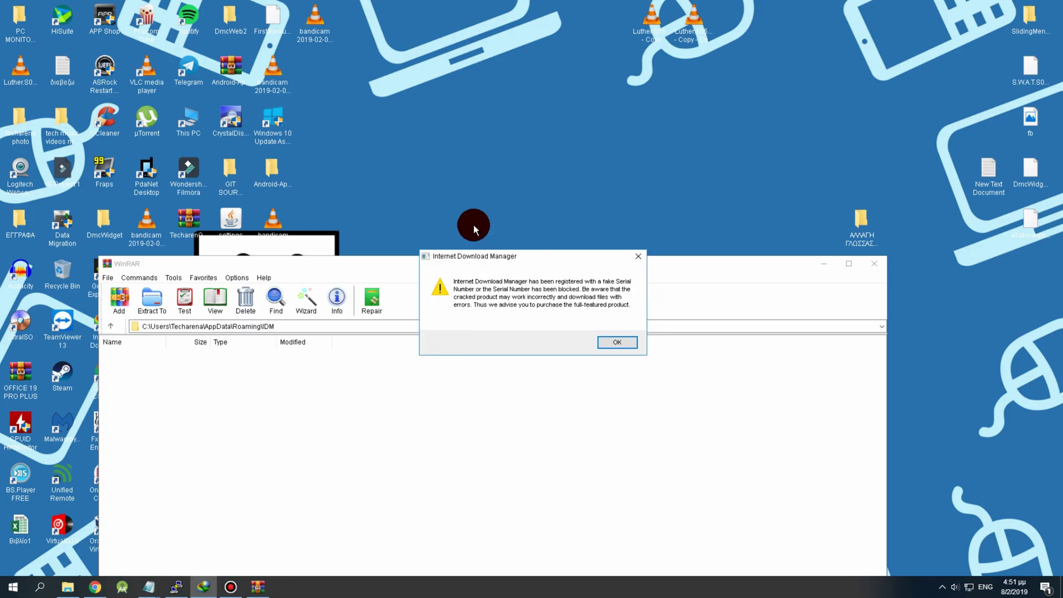
{"action": "left_click", "coordinate": [638, 255]}
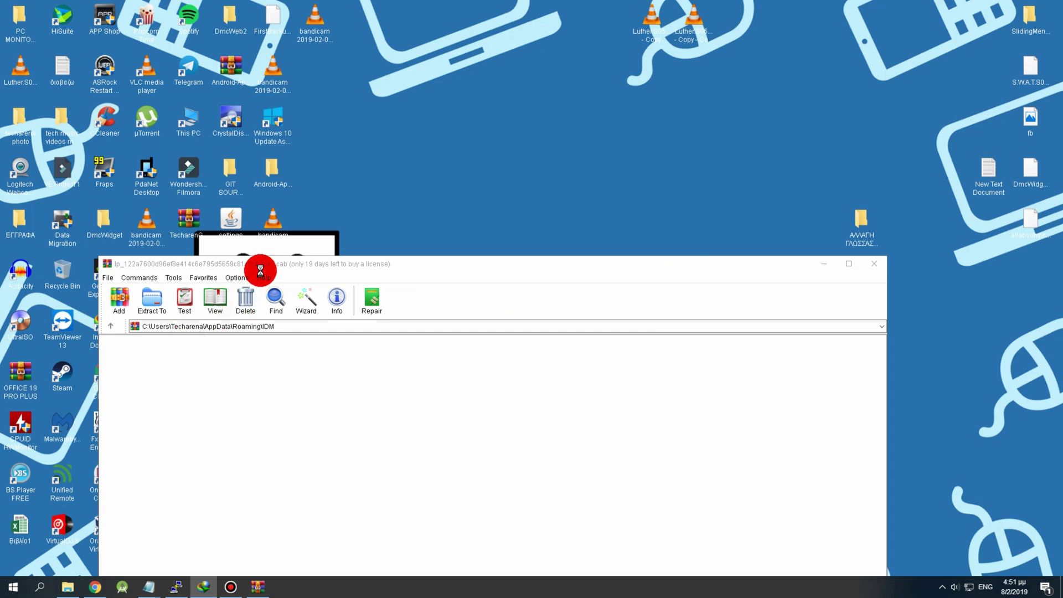
{"action": "left_click", "coordinate": [629, 224]}
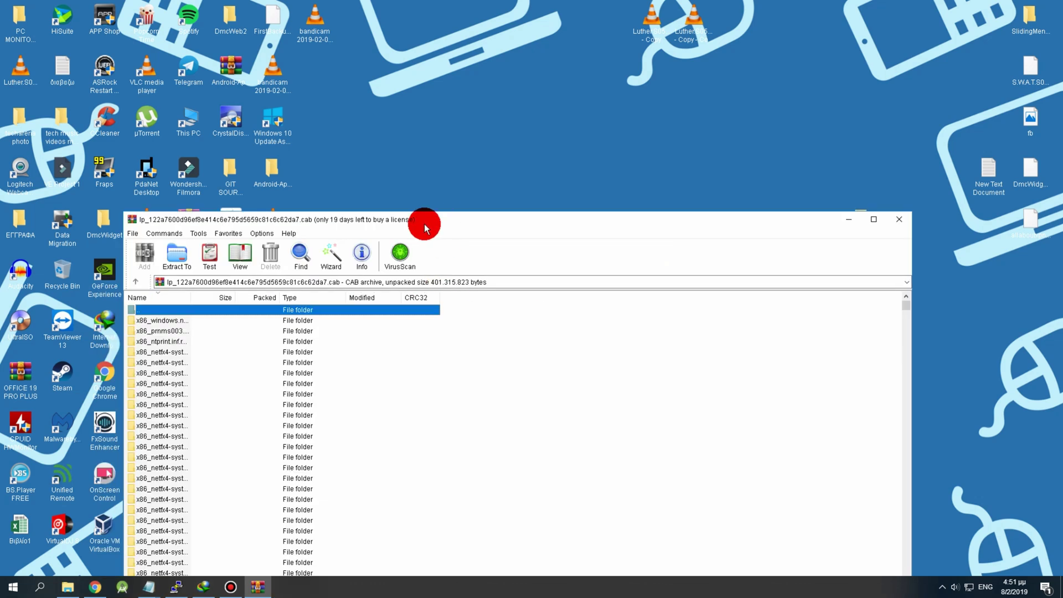
{"action": "left_click_drag", "start_coordinate": [423, 221], "coordinate": [432, 108]}
{"action": "scroll", "coordinate": [308, 407], "scroll_direction": "down", "scroll_amount": 7}
{"action": "scroll", "coordinate": [309, 409], "scroll_direction": "down", "scroll_amount": 3}
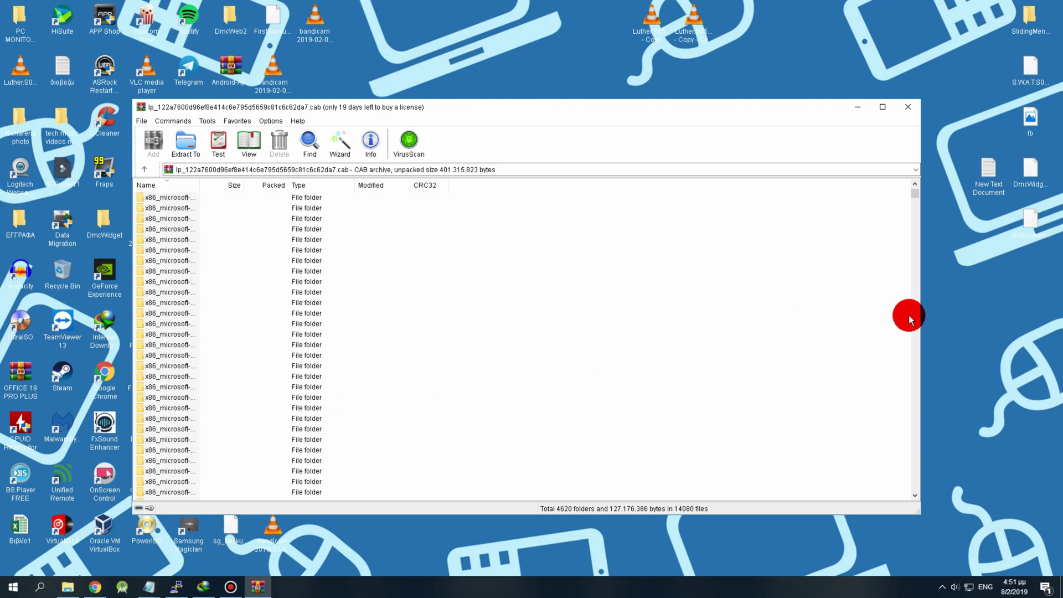
{"action": "left_click_drag", "start_coordinate": [914, 197], "coordinate": [892, 467]}
Create a new folder on the desktop, keeping the default name, and close the archive window
{"action": "right_click", "coordinate": [940, 410]}
{"action": "mouse_move", "coordinate": [964, 527]}
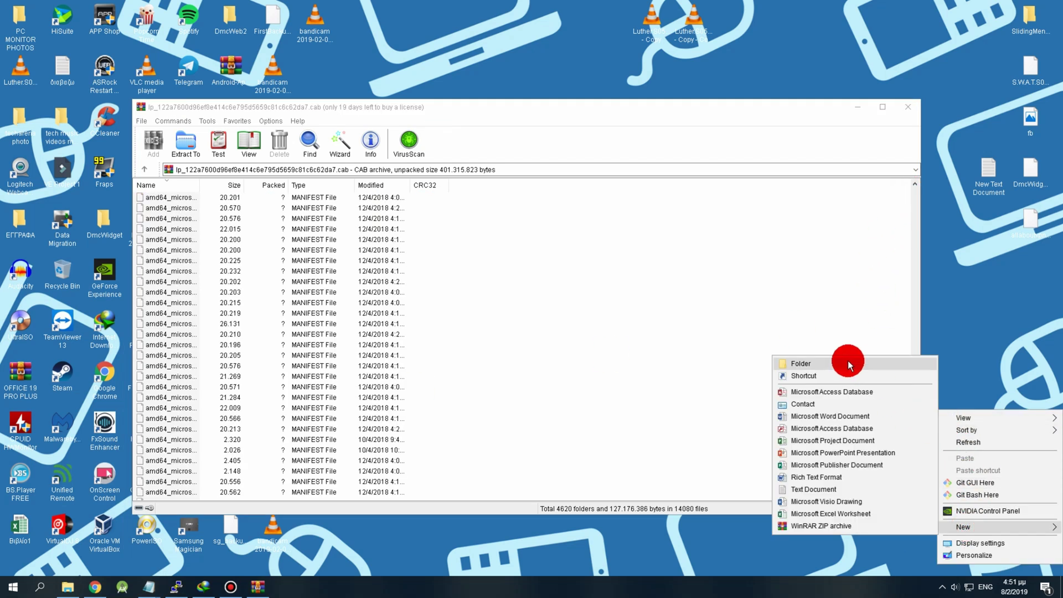
{"action": "left_click", "coordinate": [831, 358]}
{"action": "left_click", "coordinate": [908, 107]}
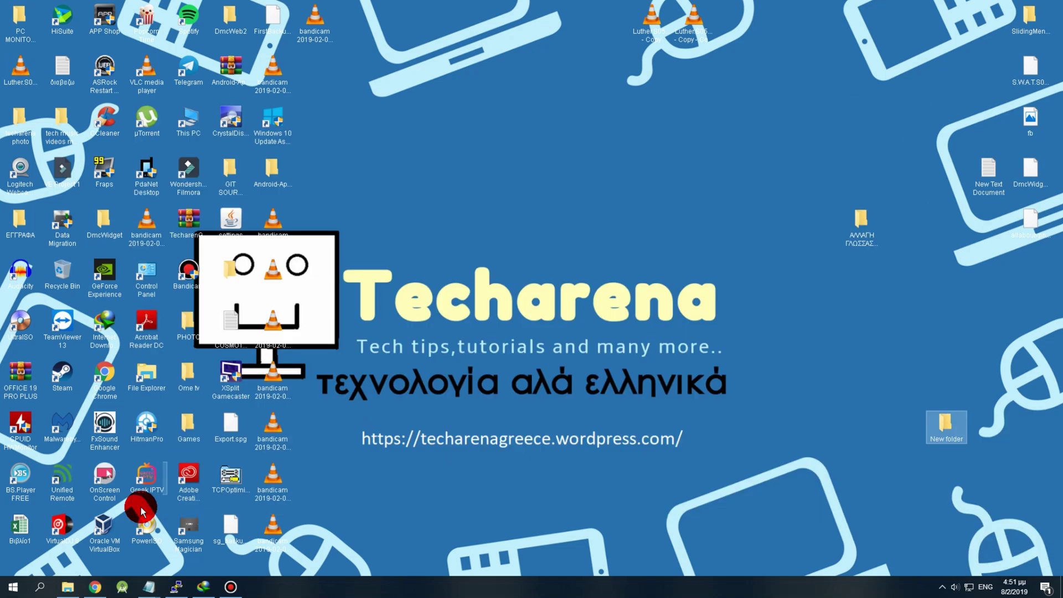
Locate the language pack archive in the Downloads folder, open it in WinRAR, and close it again
{"action": "left_click", "coordinate": [68, 587]}
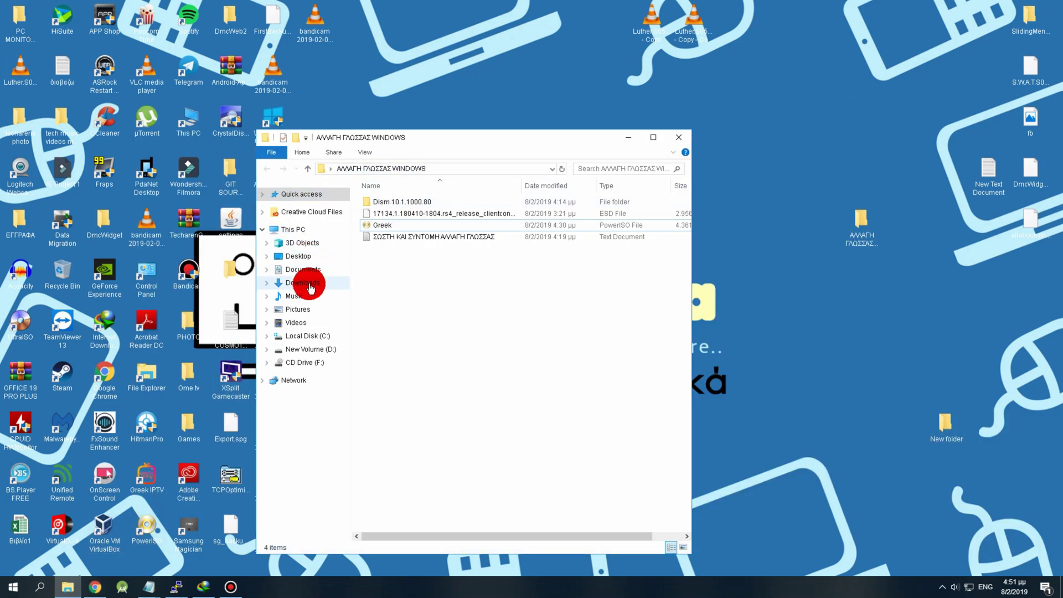
{"action": "left_click", "coordinate": [302, 269]}
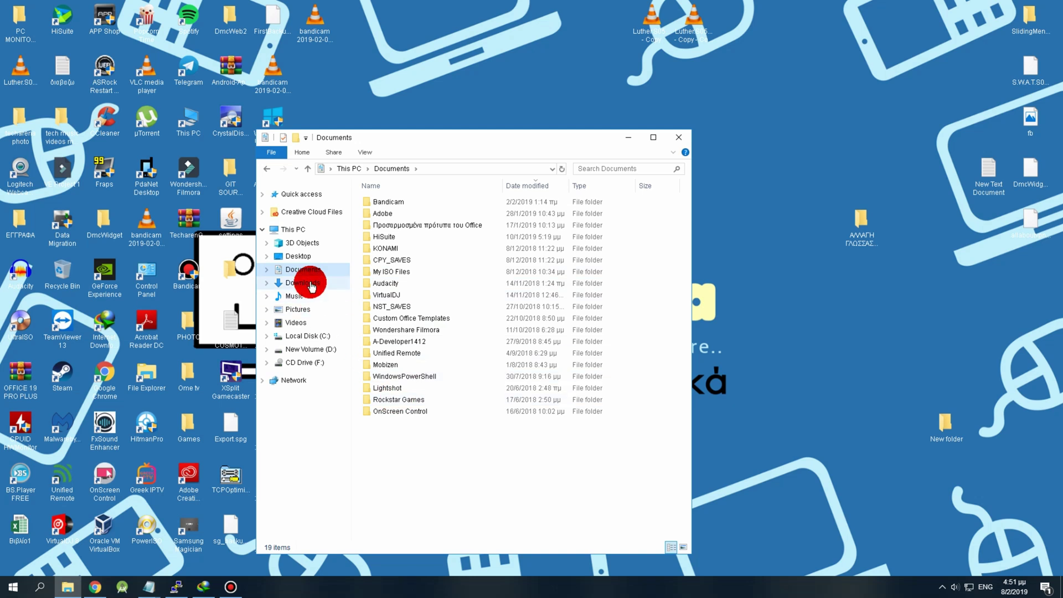
{"action": "left_click", "coordinate": [305, 281]}
{"action": "scroll", "coordinate": [513, 312], "scroll_direction": "down", "scroll_amount": 3}
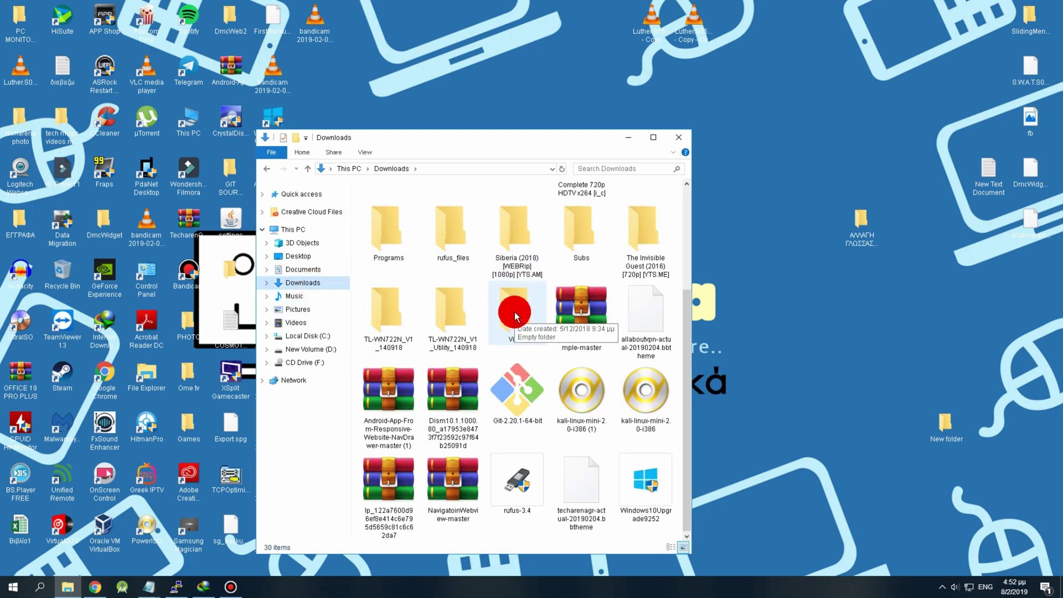
{"action": "left_click", "coordinate": [649, 136]}
{"action": "double_click", "coordinate": [397, 81]}
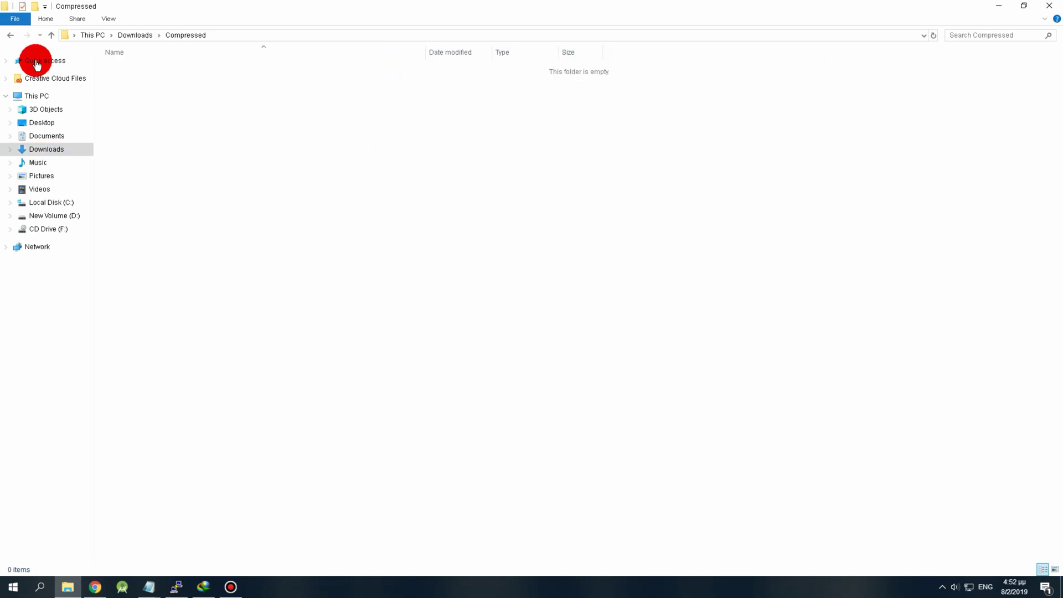
{"action": "left_click", "coordinate": [10, 35]}
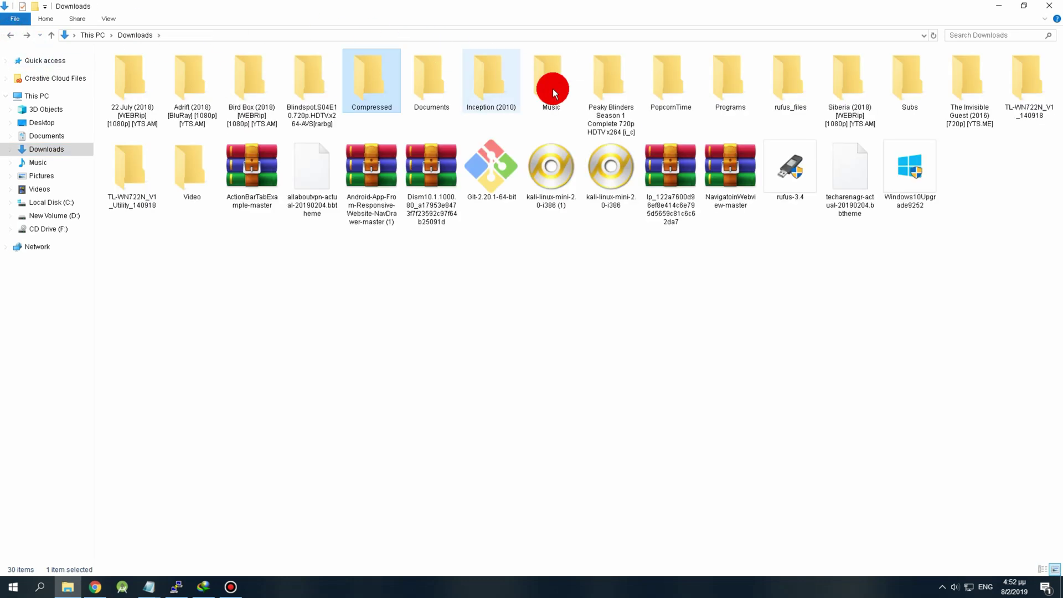
{"action": "double_click", "coordinate": [660, 167]}
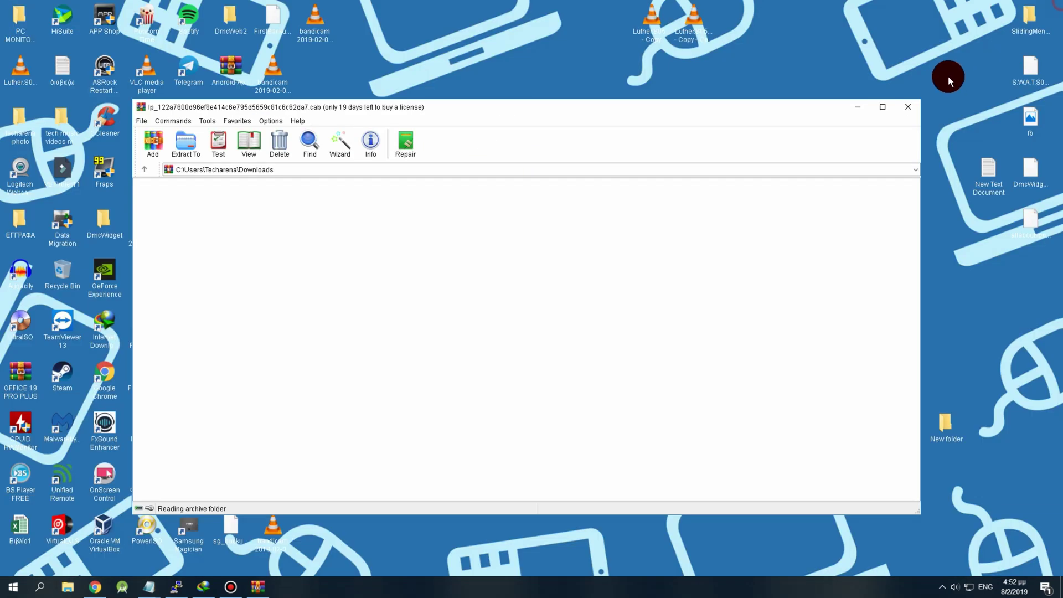
{"action": "left_click", "coordinate": [909, 107]}
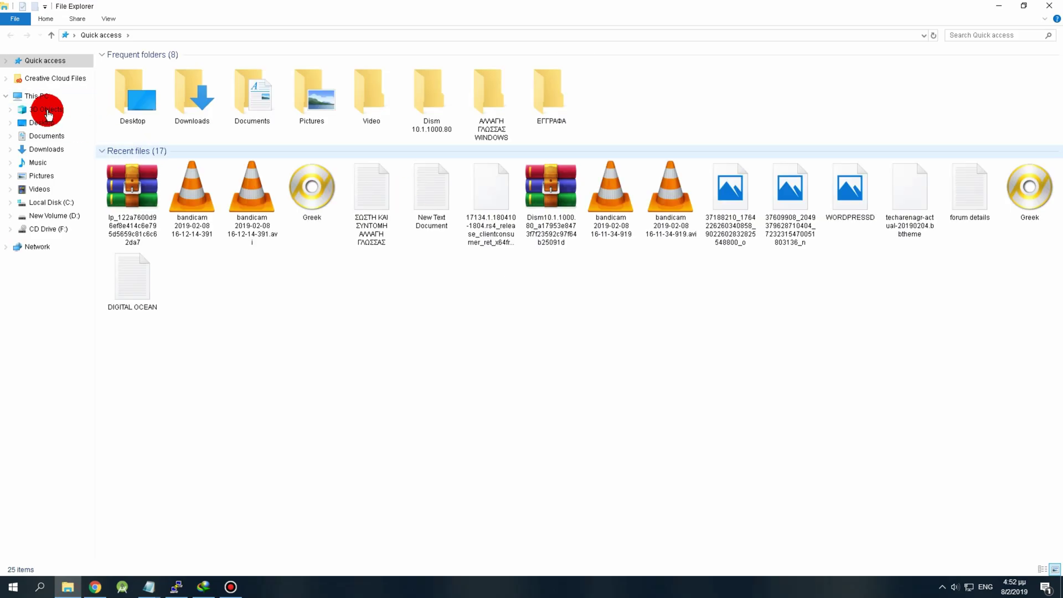
Extract the language pack archive from File Explorer's recent files into the desktop's New folder
{"action": "left_click", "coordinate": [131, 214]}
{"action": "right_click", "coordinate": [131, 215]}
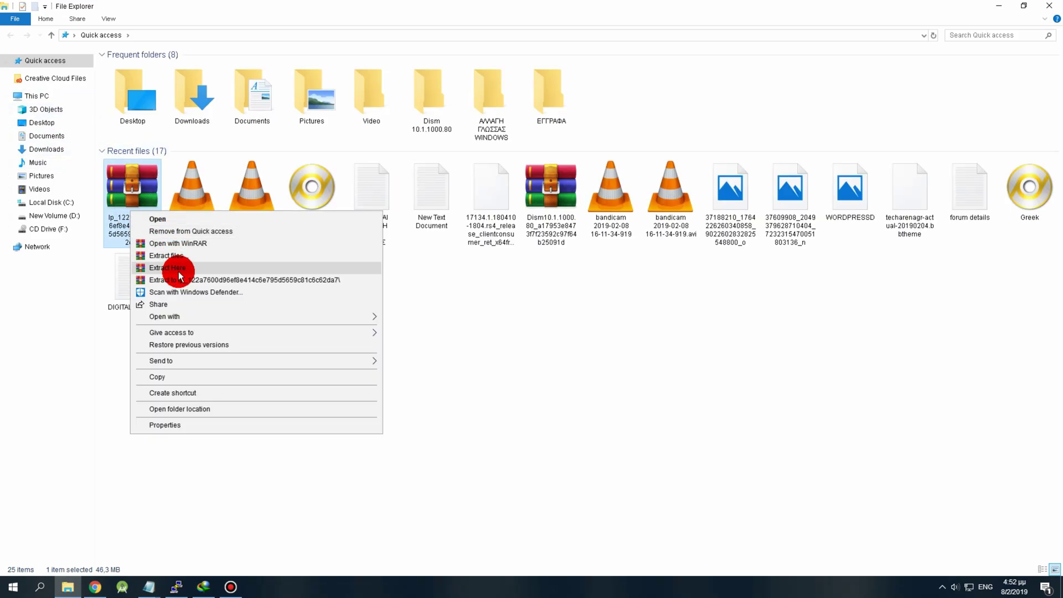
{"action": "left_click", "coordinate": [178, 258]}
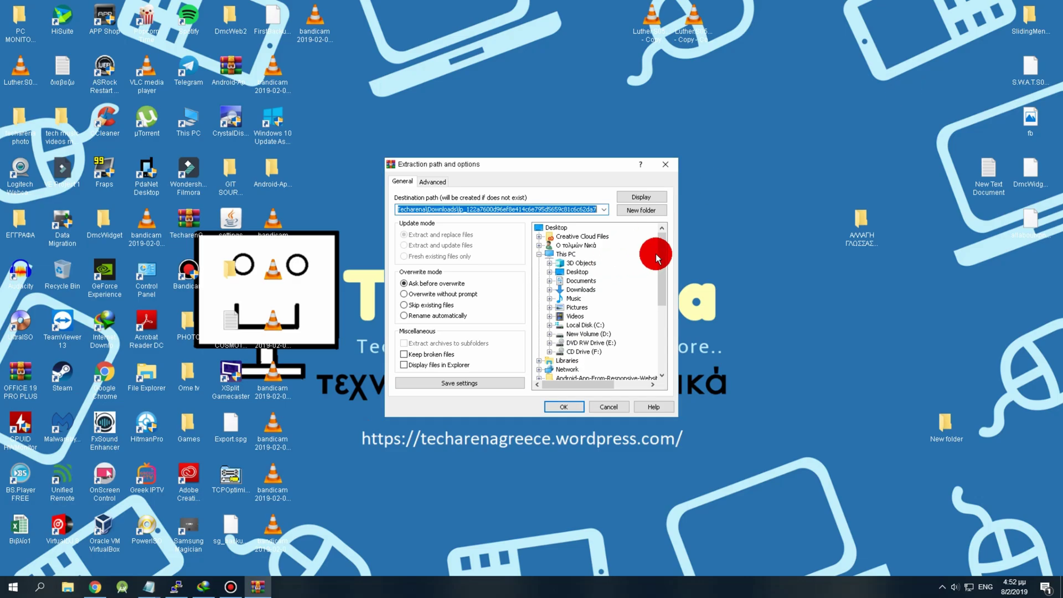
{"action": "left_click_drag", "start_coordinate": [661, 252], "coordinate": [665, 348]}
{"action": "left_click", "coordinate": [616, 349]}
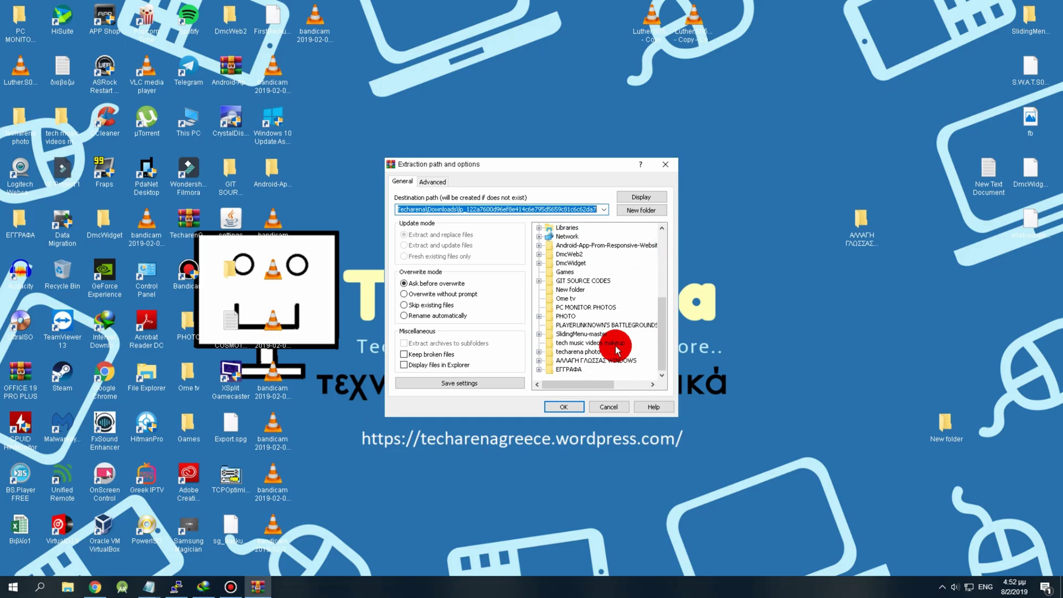
{"action": "left_click", "coordinate": [662, 302]}
{"action": "left_click", "coordinate": [626, 285]}
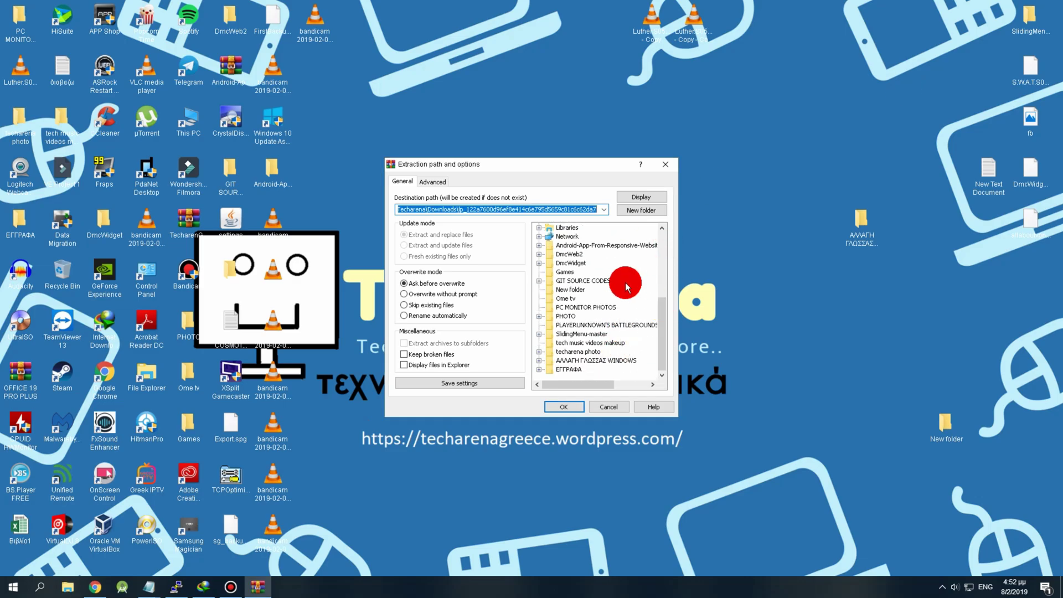
{"action": "left_click", "coordinate": [570, 289]}
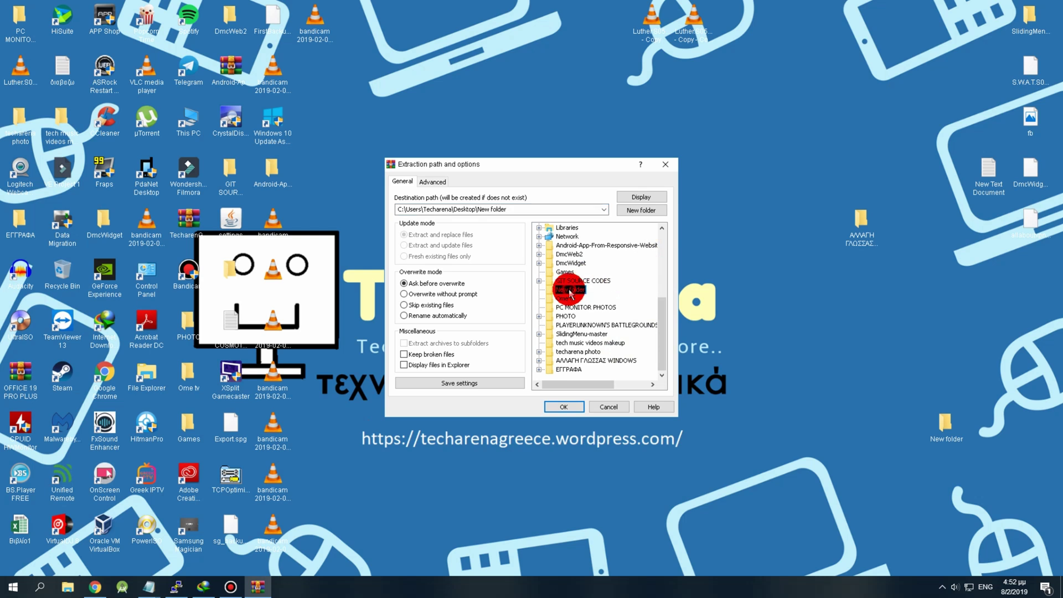
{"action": "left_click", "coordinate": [570, 408]}
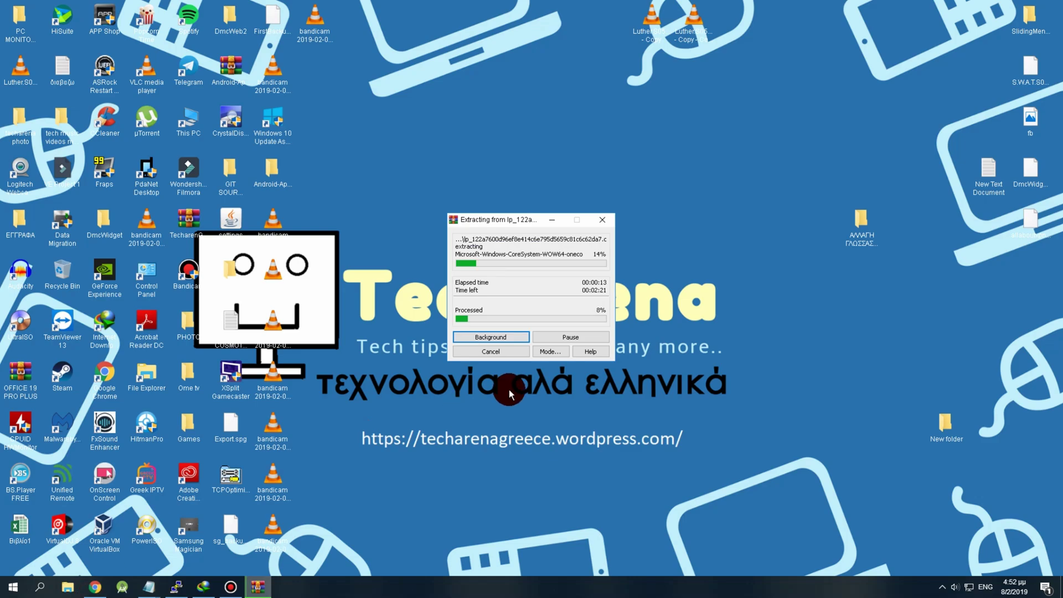
{"action": "left_click", "coordinate": [509, 391]}
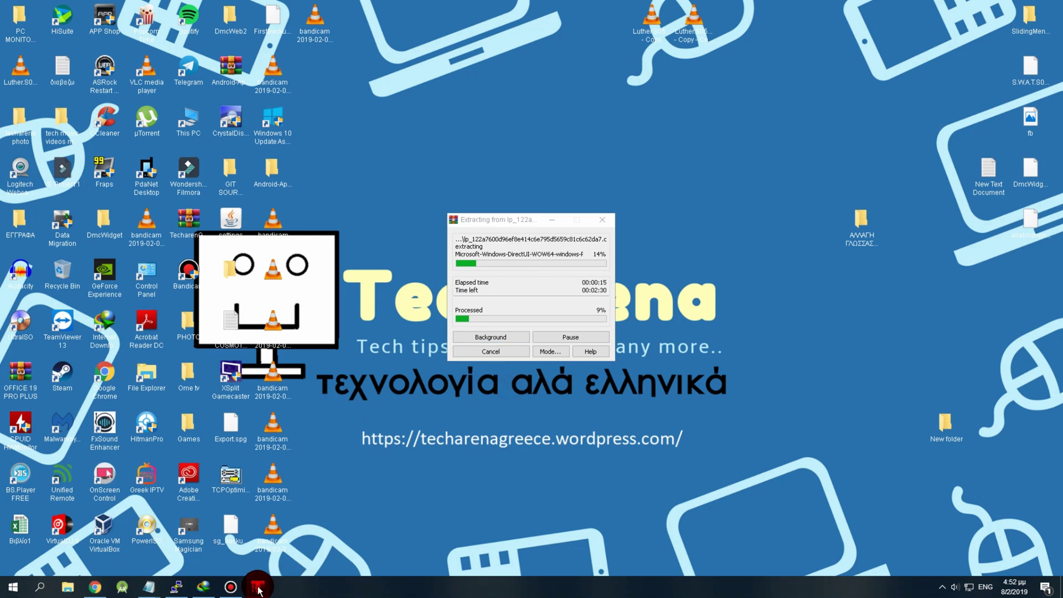
{"action": "mouse_move", "coordinate": [237, 592]}
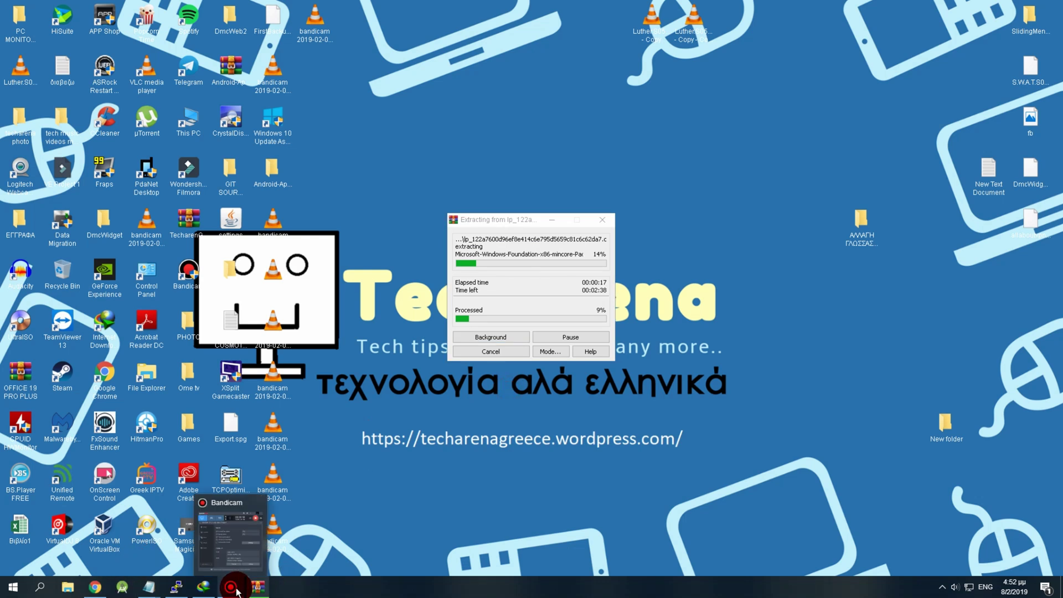
{"action": "left_click", "coordinate": [237, 592]}
{"action": "left_click", "coordinate": [237, 591]}
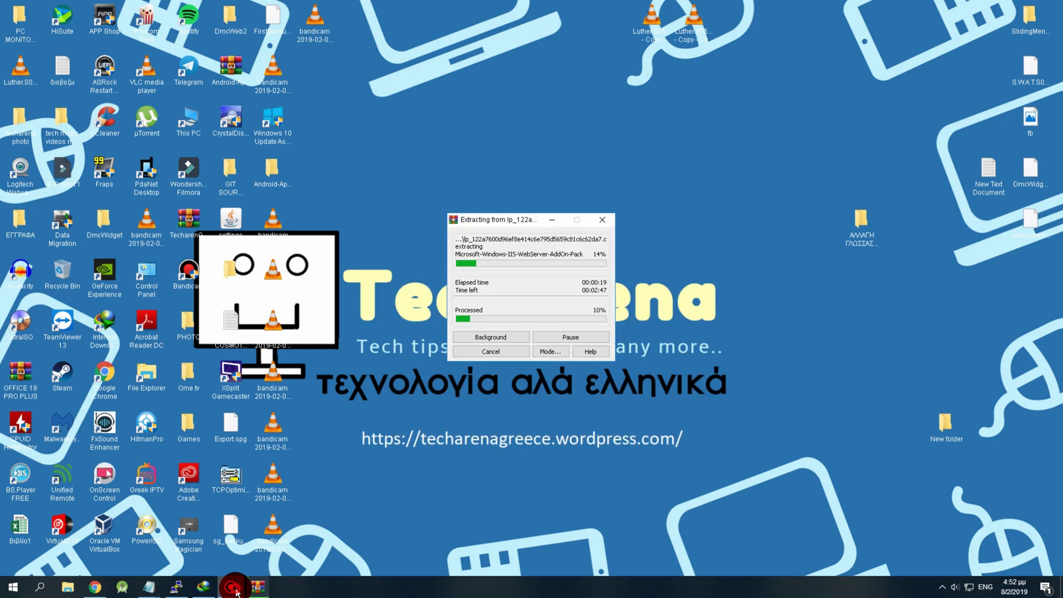
Send the running archive extraction to the background so its progress window is out of the way
{"action": "right_click", "coordinate": [450, 462]}
{"action": "left_click", "coordinate": [484, 331]}
{"action": "left_click", "coordinate": [553, 220]}
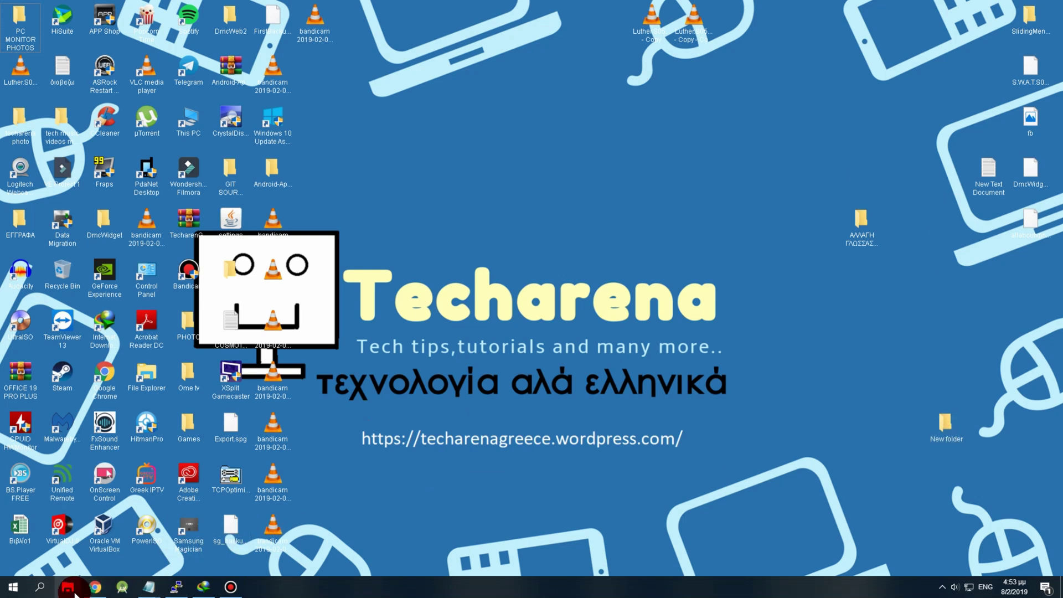
Delete the New folder from the desktop, moving it to the Recycle Bin
{"action": "right_click", "coordinate": [956, 439]}
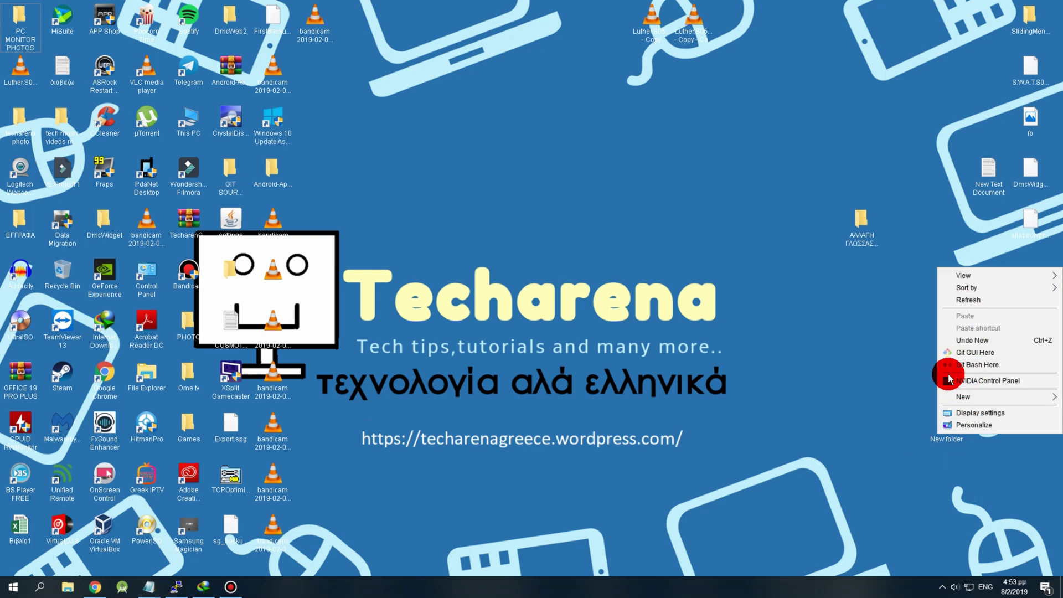
{"action": "left_click", "coordinate": [929, 443]}
{"action": "right_click", "coordinate": [931, 443]}
{"action": "left_click", "coordinate": [942, 435]}
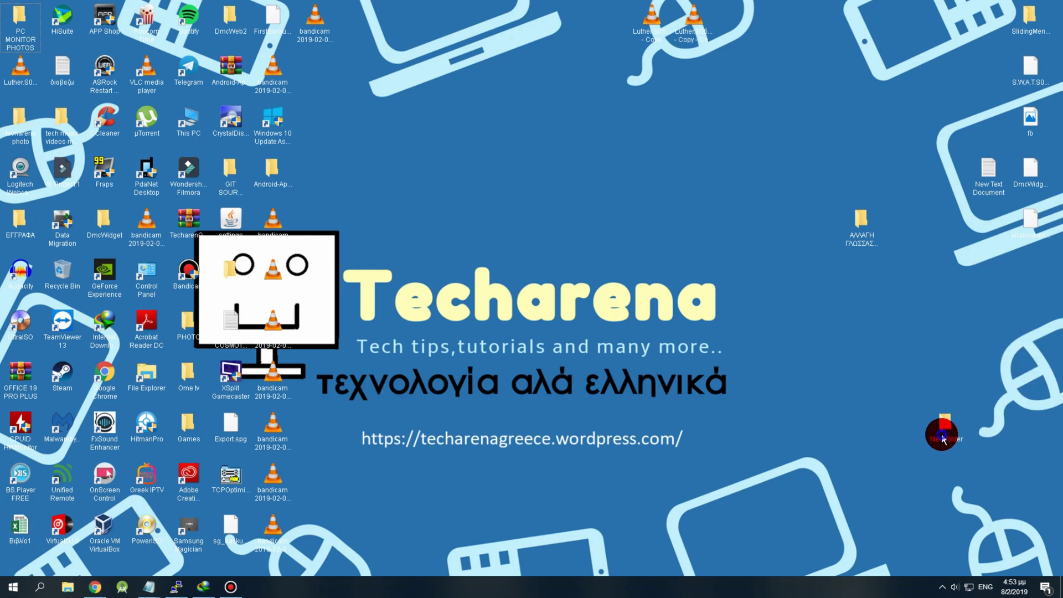
{"action": "right_click", "coordinate": [935, 441]}
{"action": "left_click", "coordinate": [935, 441]}
{"action": "right_click", "coordinate": [935, 441]}
{"action": "left_click", "coordinate": [942, 467]}
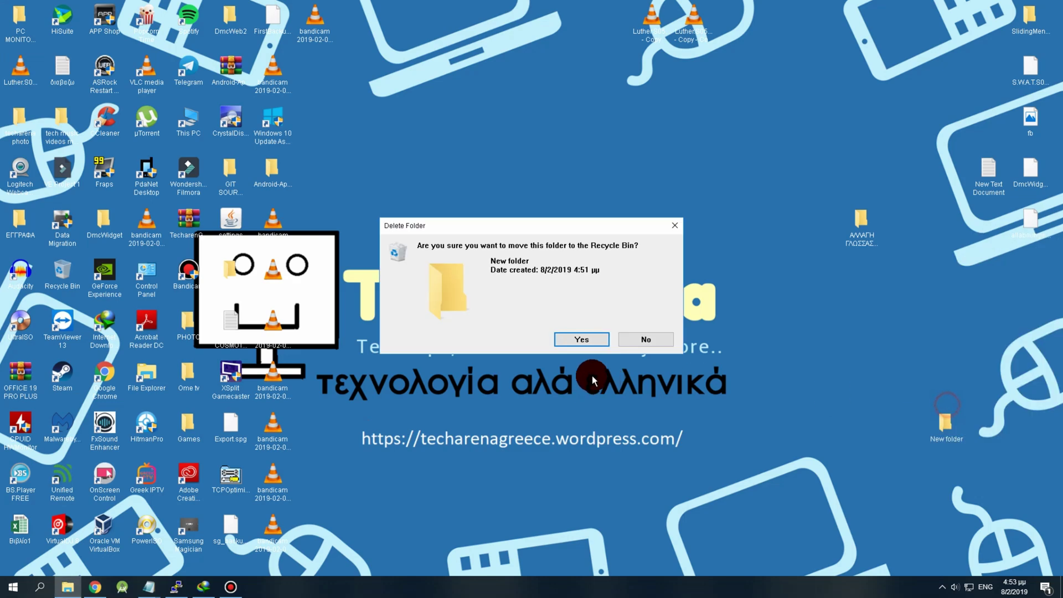
{"action": "left_click", "coordinate": [581, 340]}
Copy the lpksetup command from the web instructions, run it through Run, and move the opened wizard aside
{"action": "left_click", "coordinate": [95, 589]}
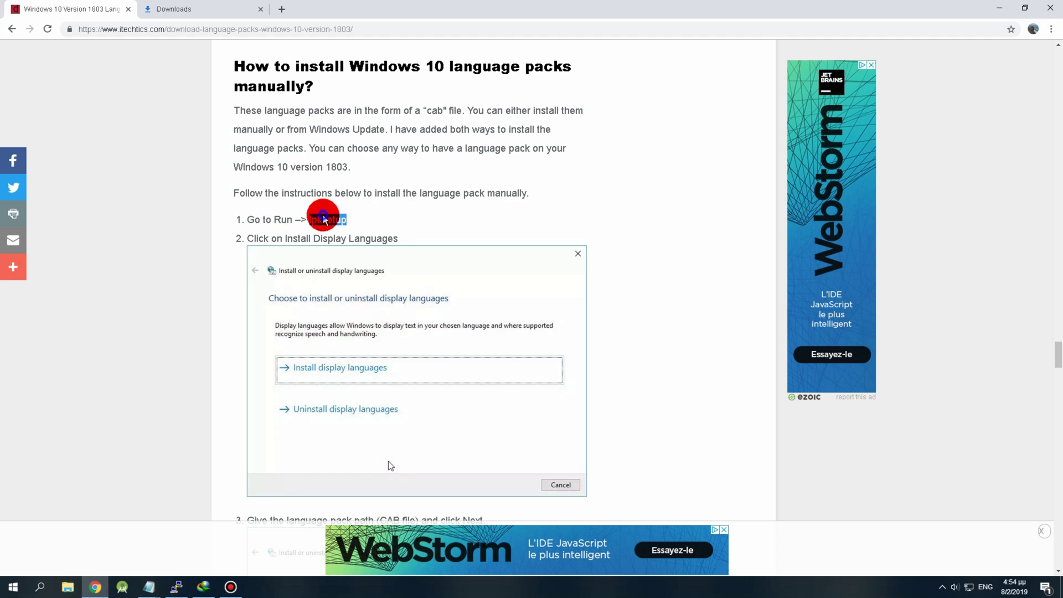
{"action": "key", "text": "super+r"}
{"action": "key", "text": "super+c"}
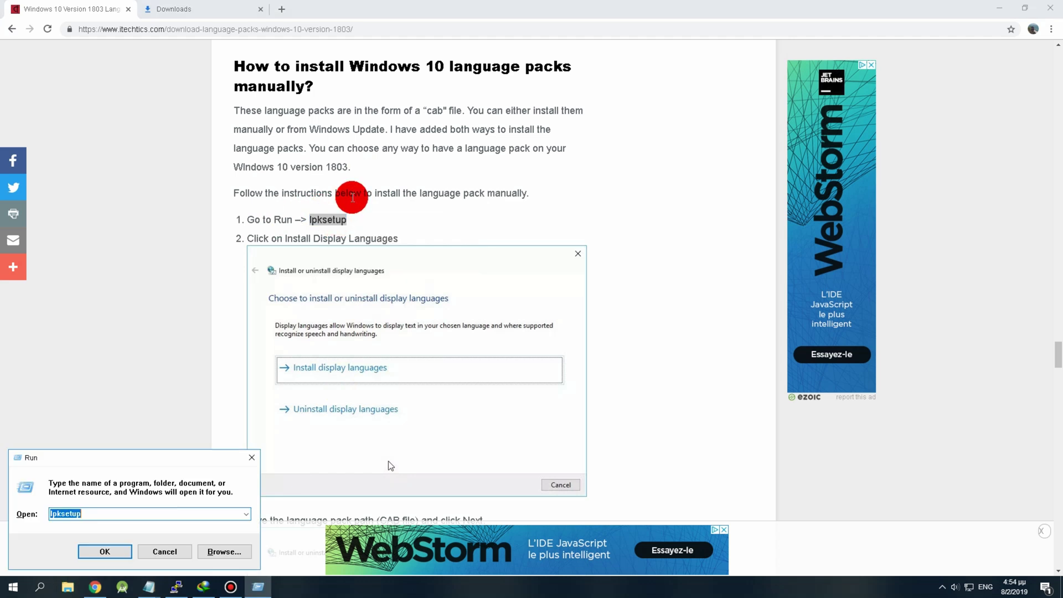
{"action": "right_click", "coordinate": [97, 521]}
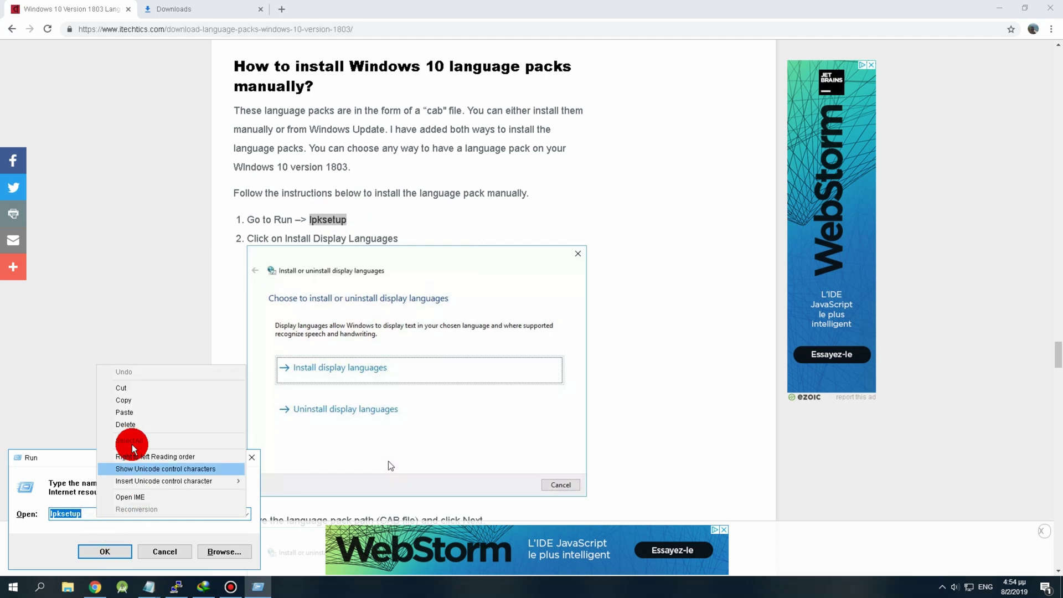
{"action": "left_click", "coordinate": [131, 419]}
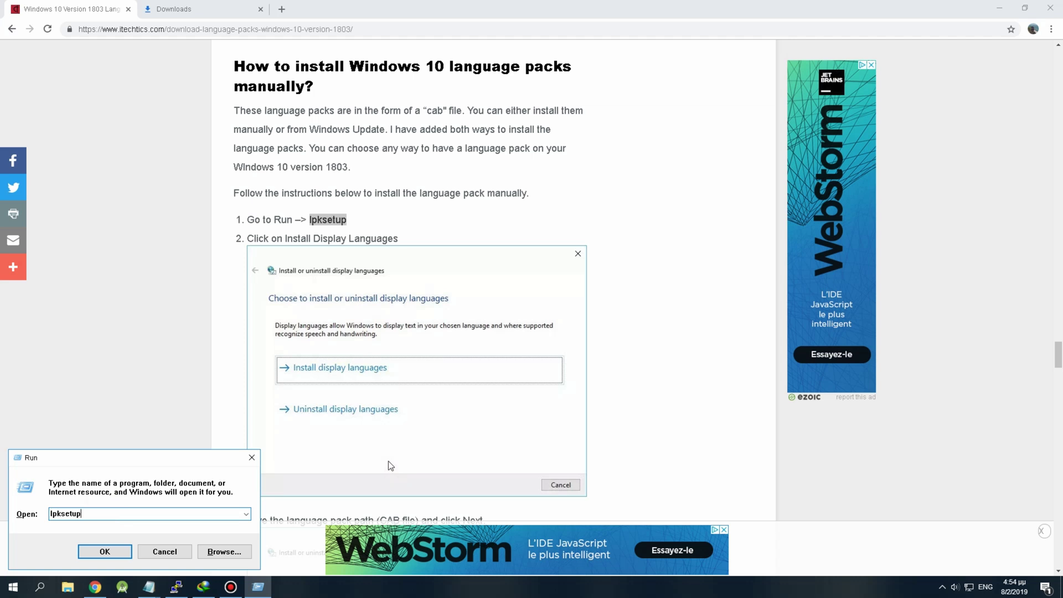
{"action": "key", "text": "Return"}
{"action": "left_click_drag", "start_coordinate": [465, 182], "coordinate": [633, 75]}
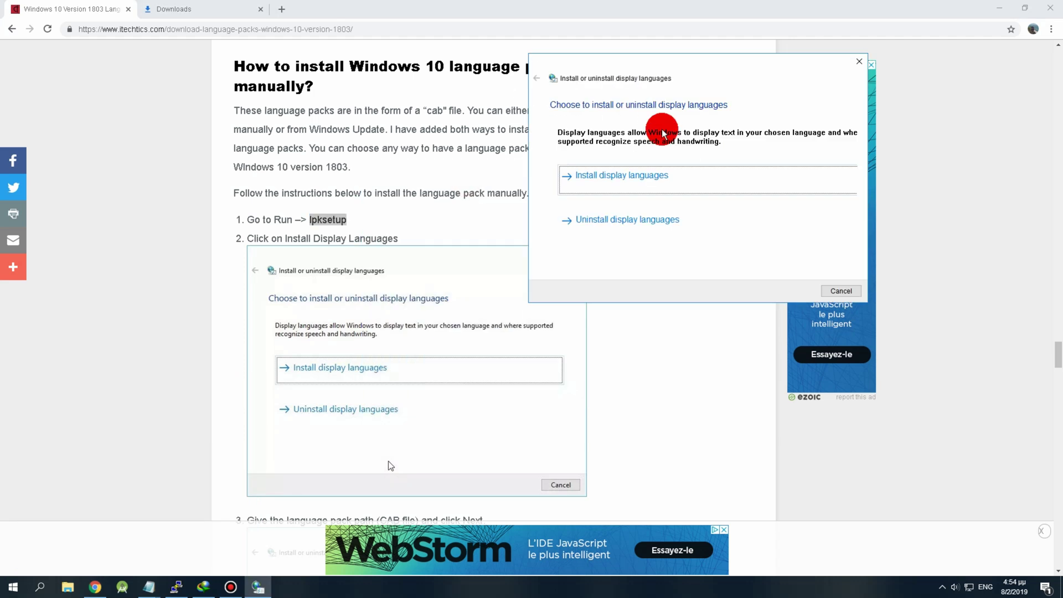
Choose to install display languages and select the downloaded lp_ language pack file in the Downloads folder as the source
{"action": "left_click", "coordinate": [640, 175]}
{"action": "left_click", "coordinate": [841, 145]}
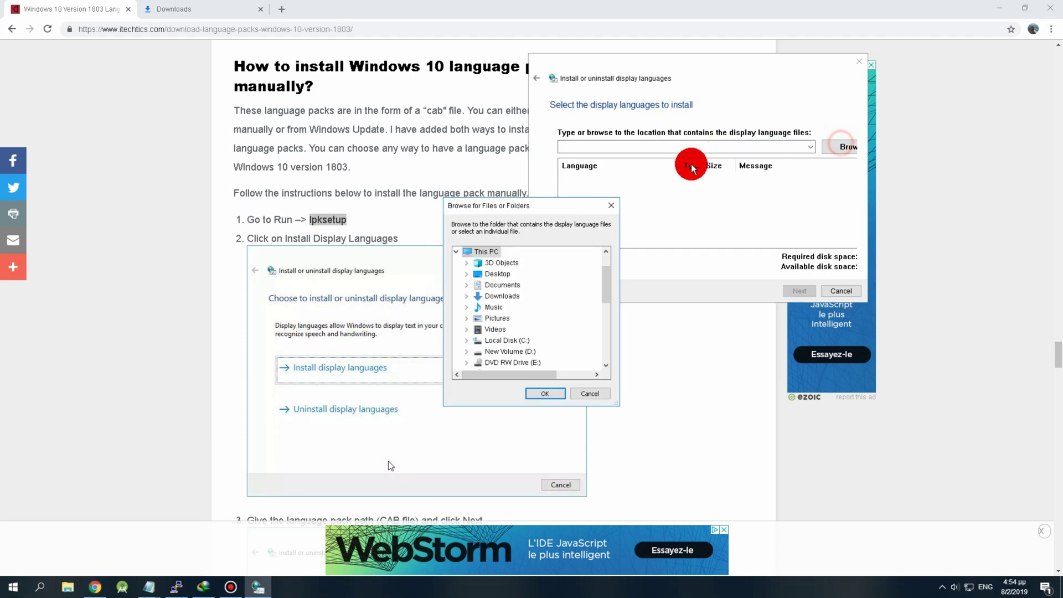
{"action": "left_click", "coordinate": [466, 296]}
{"action": "scroll", "coordinate": [510, 297], "scroll_direction": "down", "scroll_amount": 5}
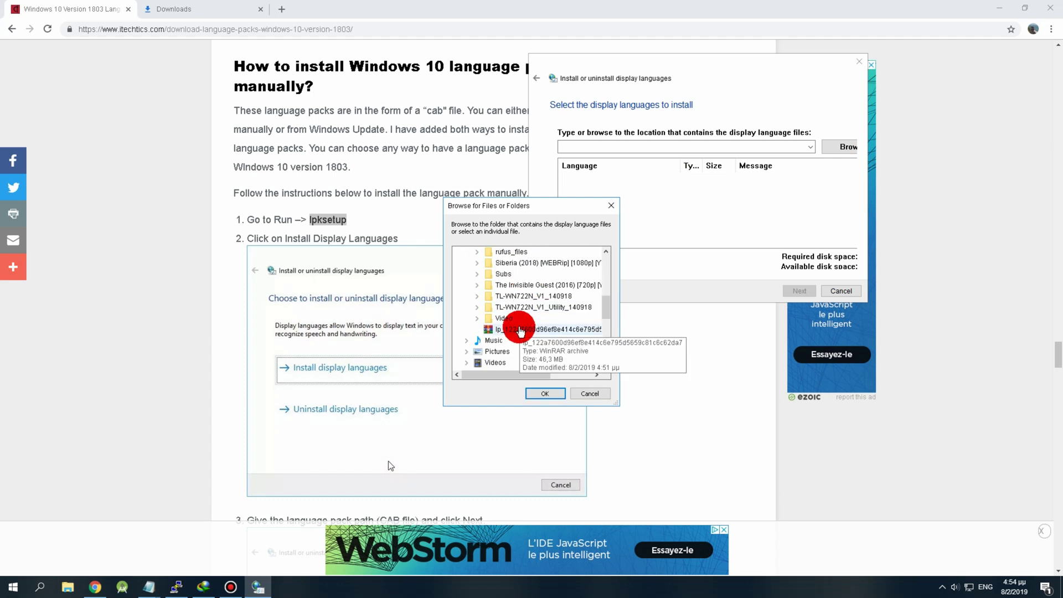
{"action": "left_click", "coordinate": [521, 331]}
{"action": "left_click", "coordinate": [555, 391]}
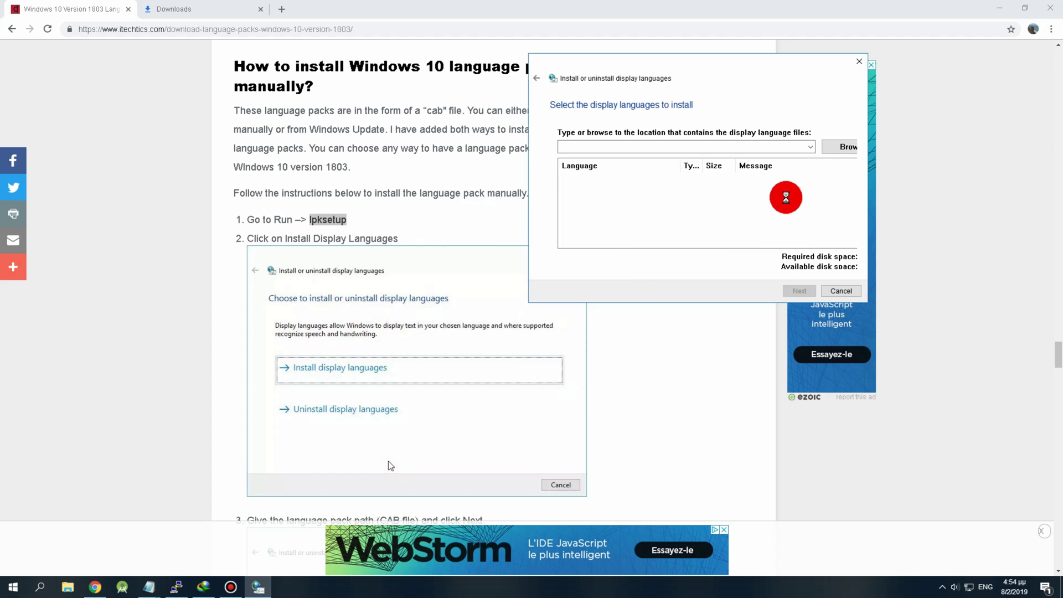
Proceed with the Greek display language, accept the license terms, and start the installation
{"action": "left_click", "coordinate": [800, 296]}
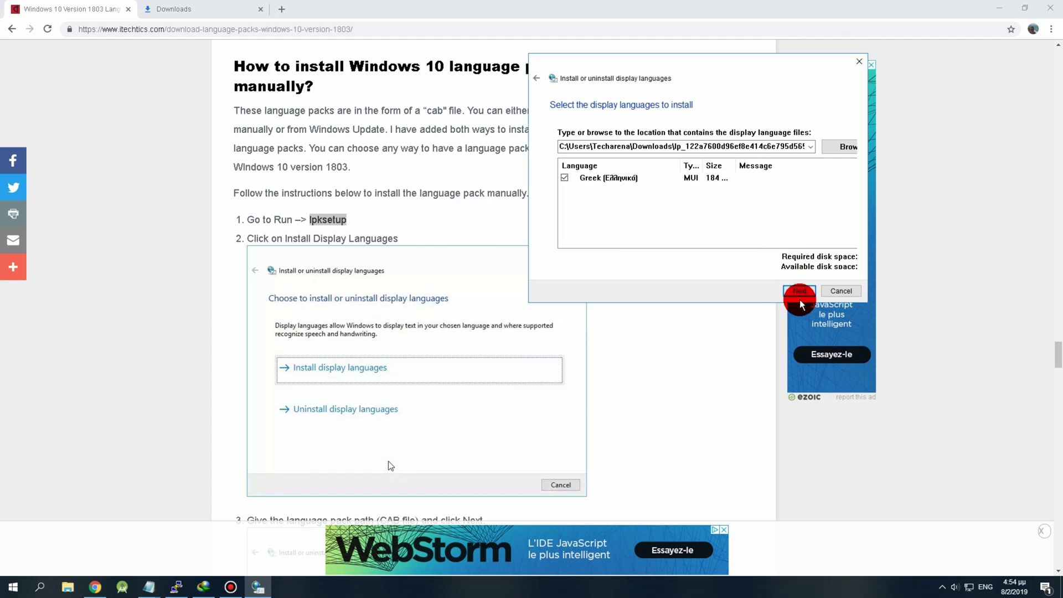
{"action": "left_click", "coordinate": [573, 249]}
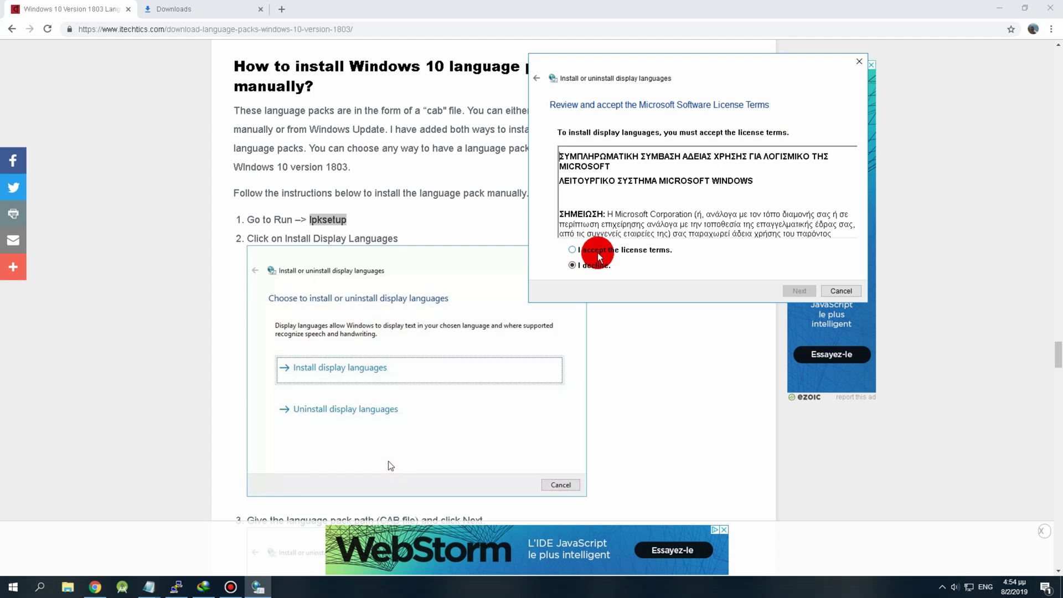
{"action": "left_click", "coordinate": [800, 292]}
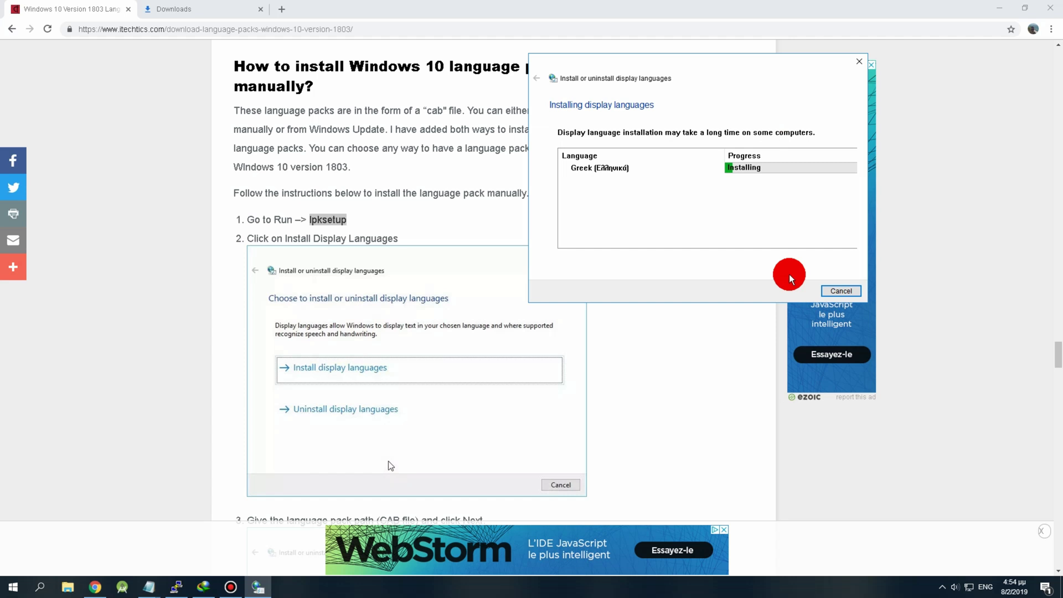
{"action": "left_click", "coordinate": [986, 26]}
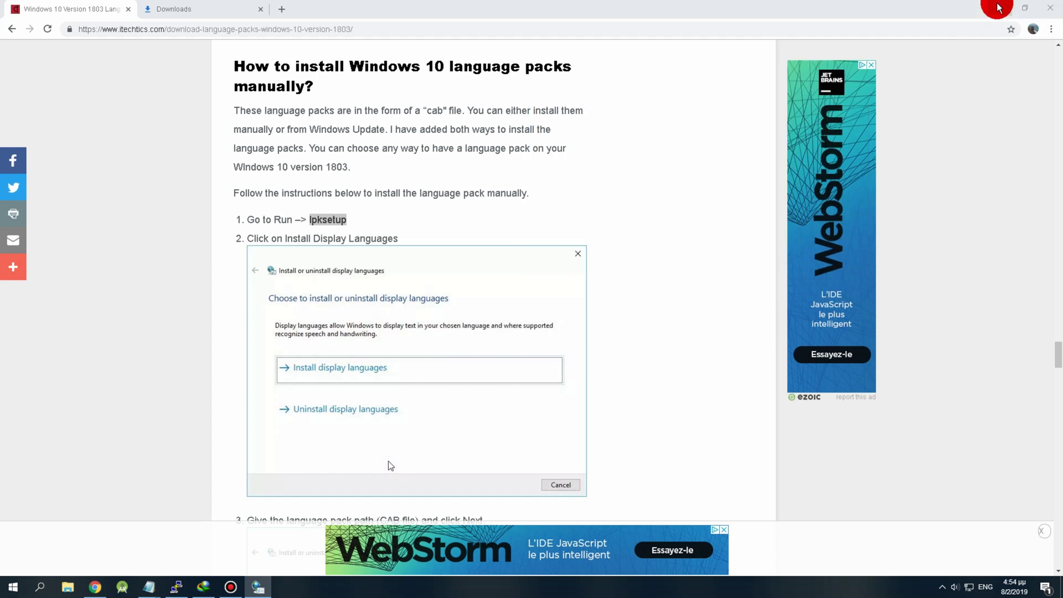
{"action": "key", "text": "super+d"}
{"action": "right_click", "coordinate": [485, 272]}
{"action": "left_click", "coordinate": [373, 252]}
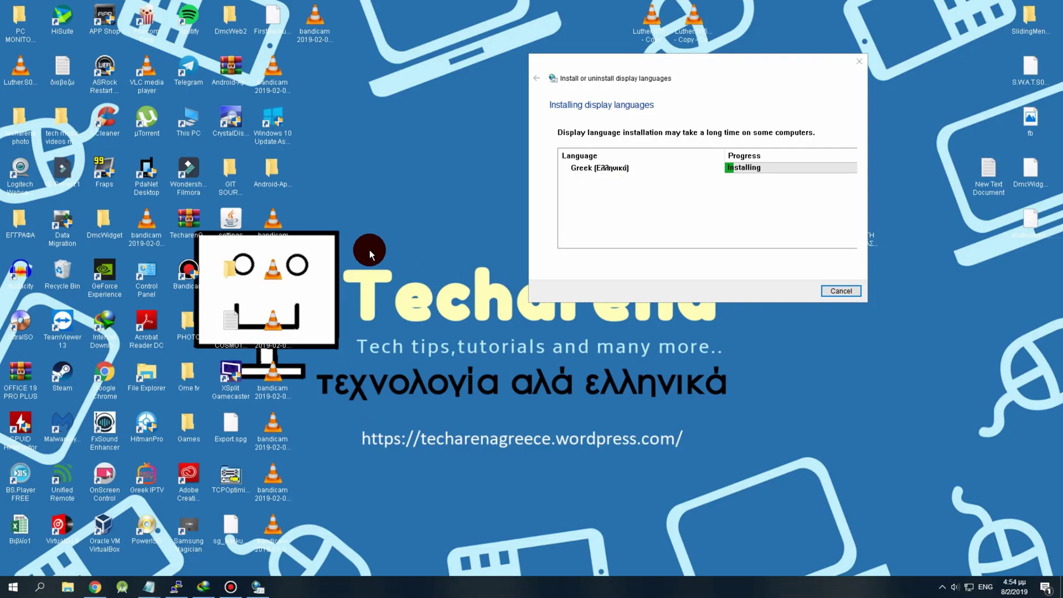
{"action": "left_click_drag", "start_coordinate": [695, 64], "coordinate": [573, 185]}
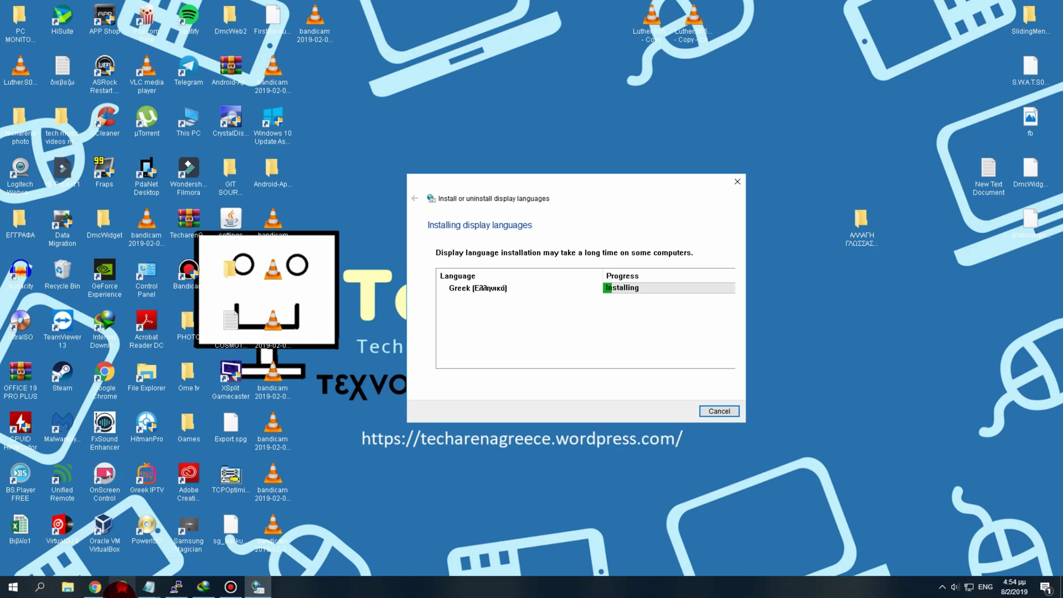
{"action": "right_click", "coordinate": [662, 142]}
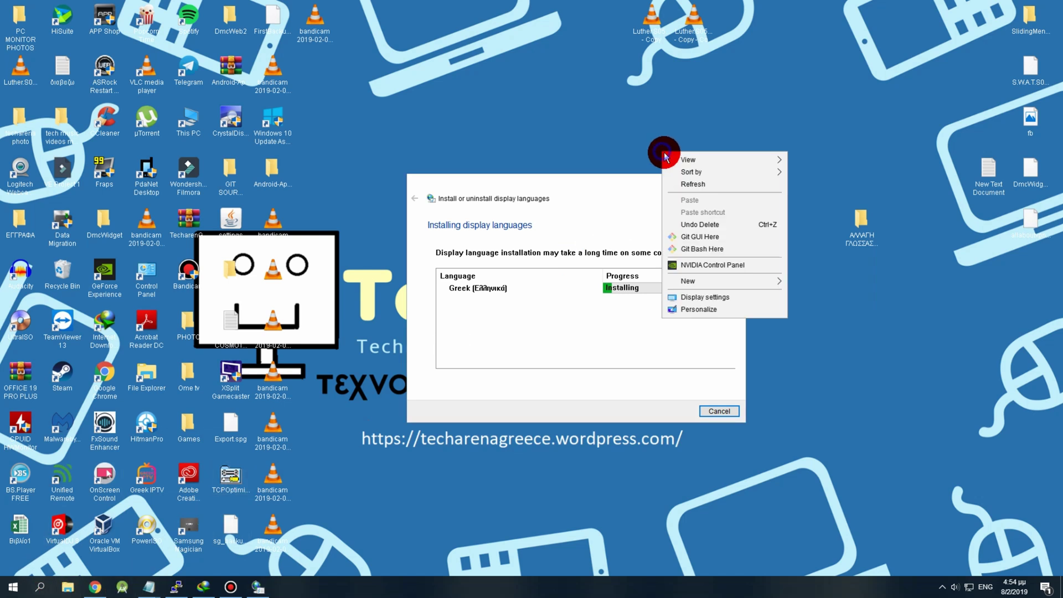
{"action": "left_click", "coordinate": [681, 185]}
{"action": "left_click_drag", "start_coordinate": [588, 181], "coordinate": [857, 224]}
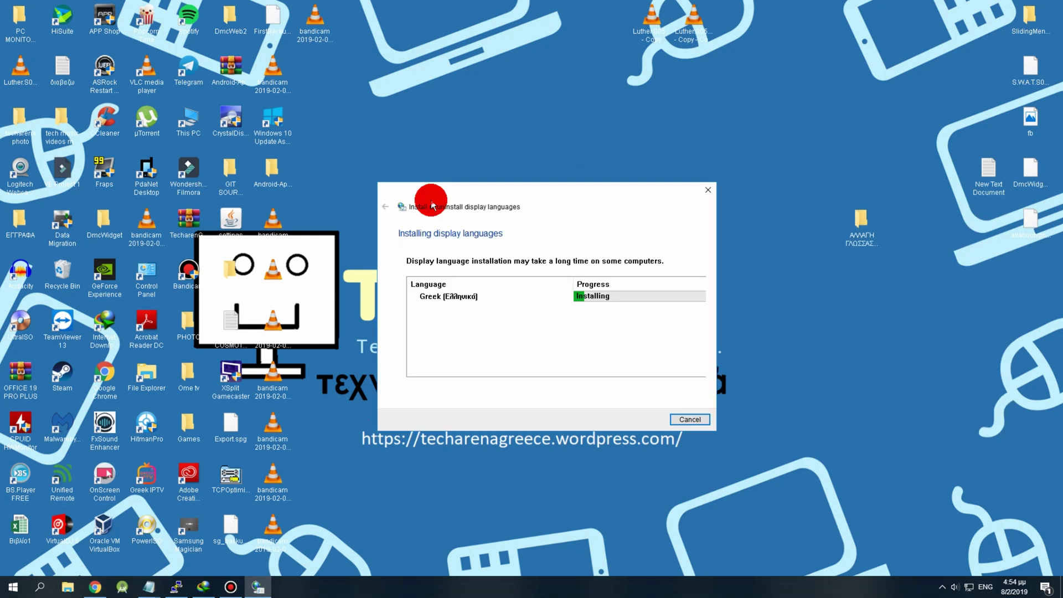
{"action": "left_click_drag", "start_coordinate": [432, 205], "coordinate": [641, 226]}
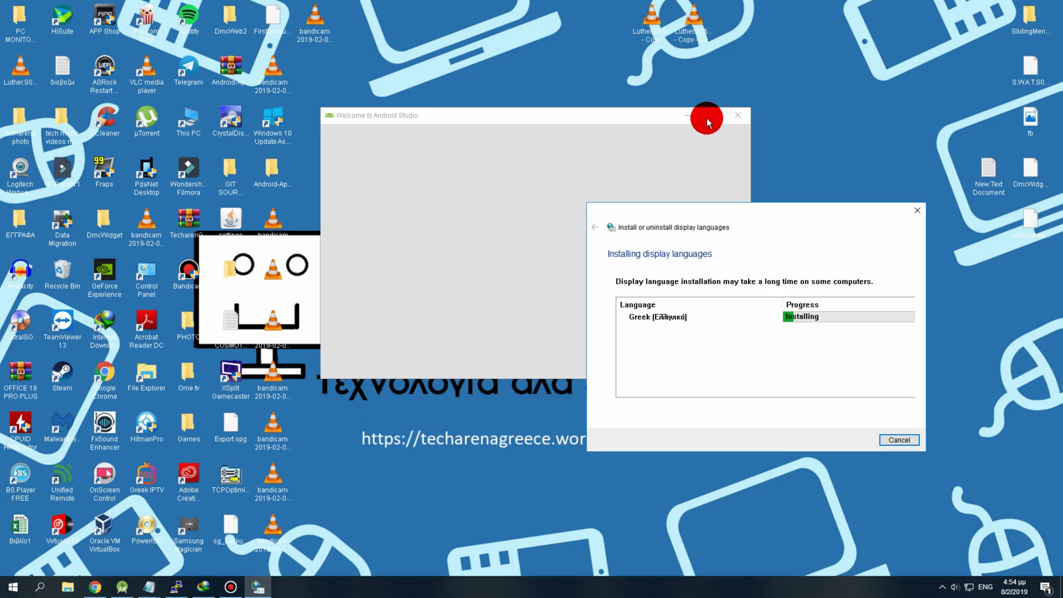
{"action": "left_click", "coordinate": [743, 107]}
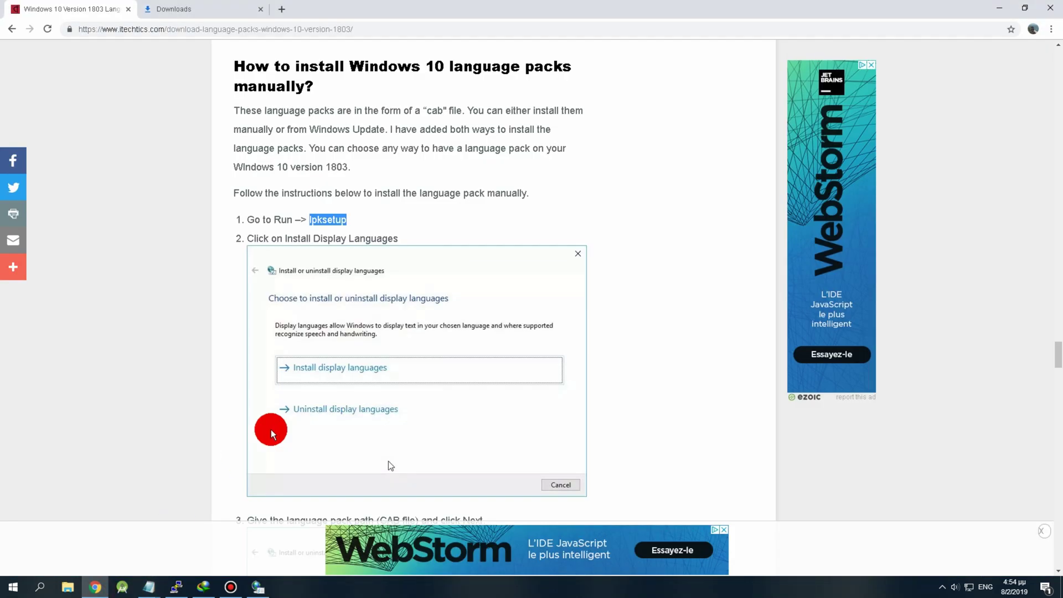
Review the web page's instructions for installing language packs manually and through Windows Update, and minimize the browser
{"action": "scroll", "coordinate": [272, 434], "scroll_direction": "down", "scroll_amount": 7}
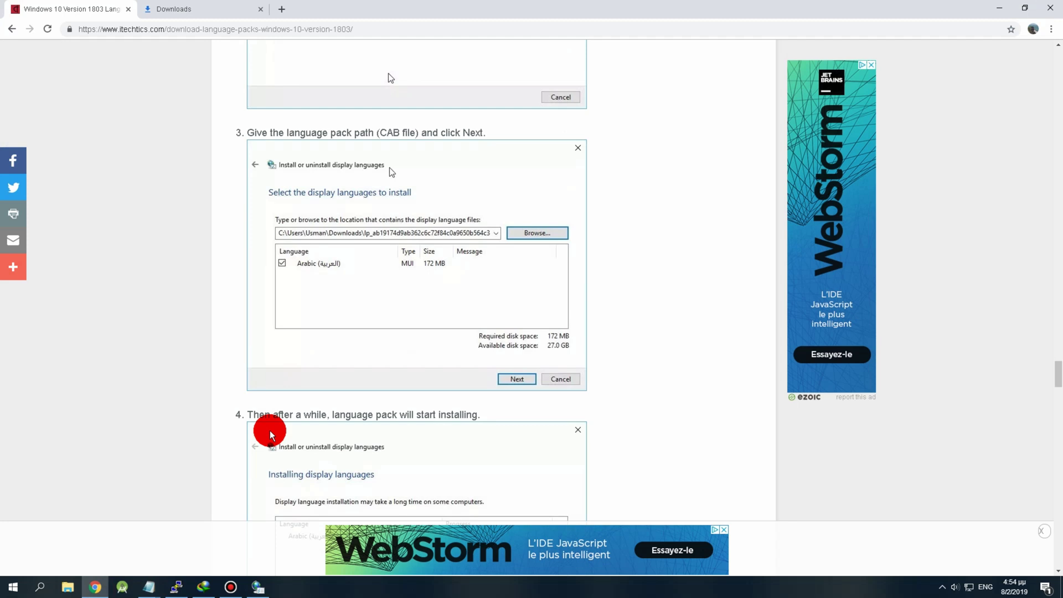
{"action": "scroll", "coordinate": [271, 435], "scroll_direction": "down", "scroll_amount": 18}
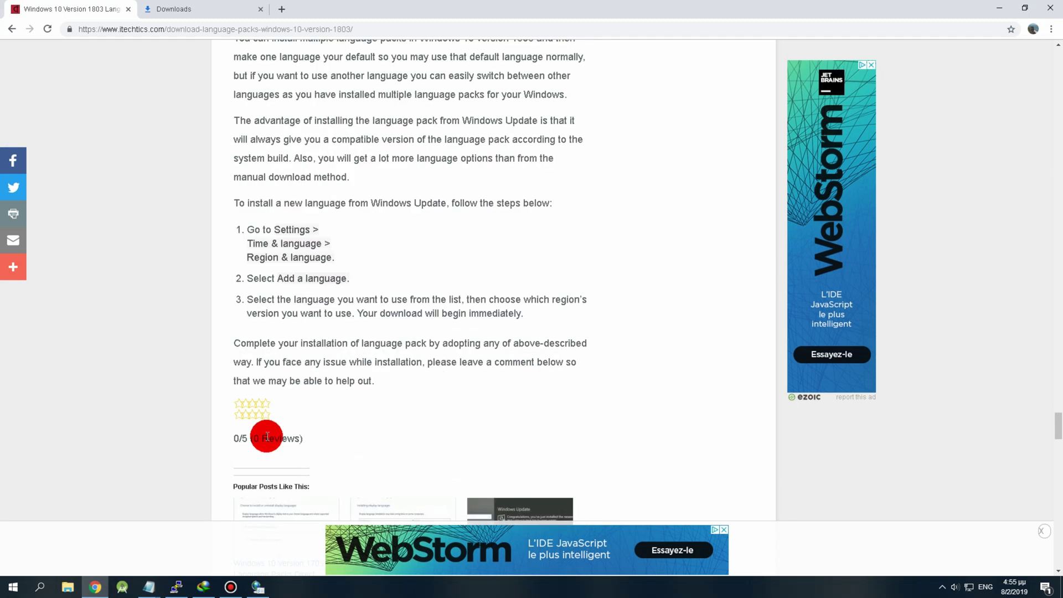
{"action": "scroll", "coordinate": [267, 437], "scroll_direction": "down", "scroll_amount": 2}
{"action": "scroll", "coordinate": [267, 437], "scroll_direction": "up", "scroll_amount": 12}
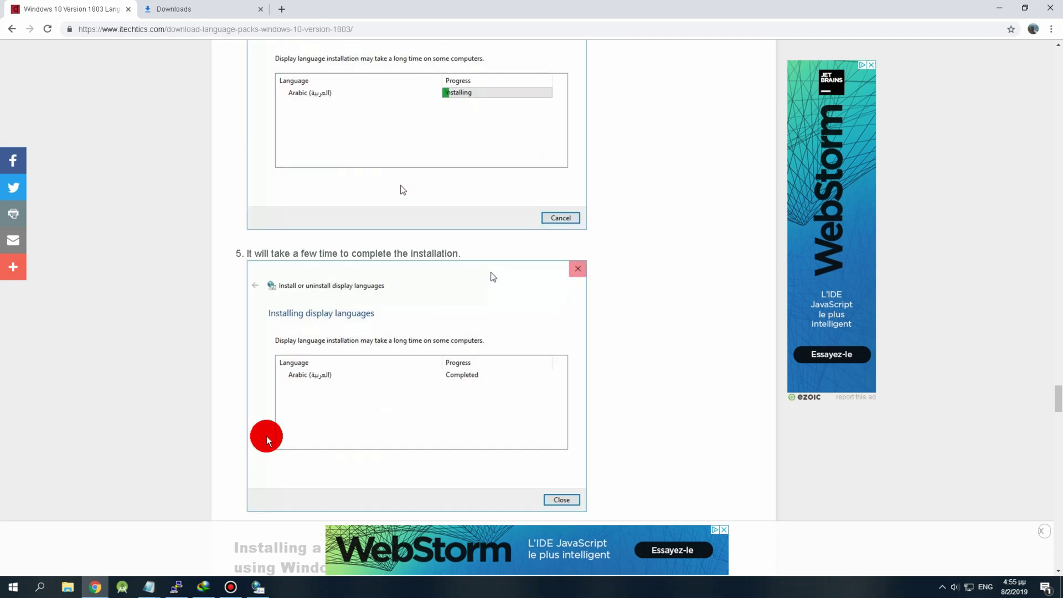
{"action": "scroll", "coordinate": [267, 437], "scroll_direction": "up", "scroll_amount": 9}
{"action": "scroll", "coordinate": [266, 441], "scroll_direction": "down", "scroll_amount": 10}
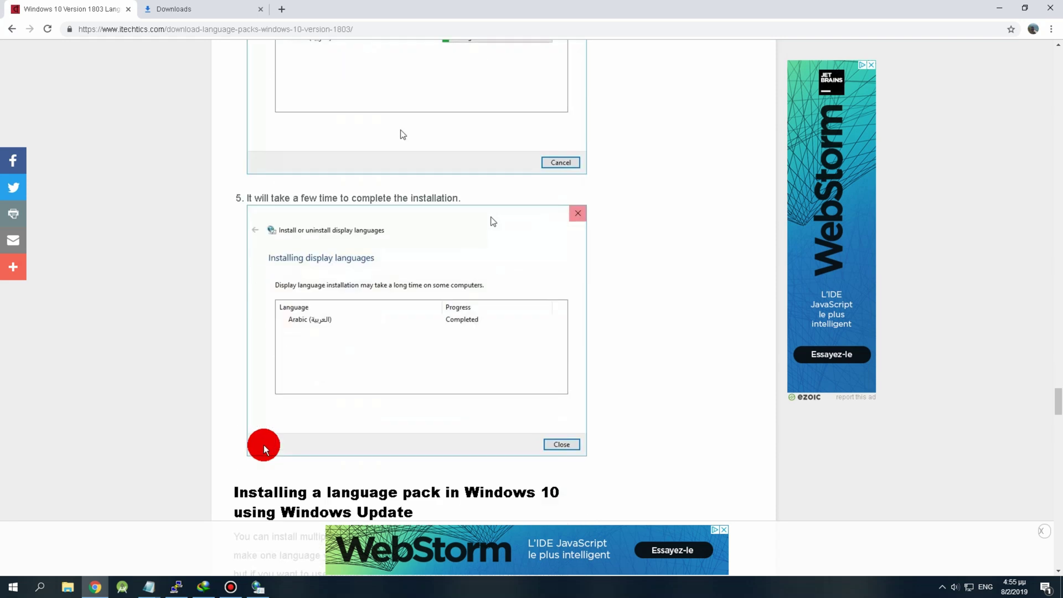
{"action": "scroll", "coordinate": [265, 446], "scroll_direction": "down", "scroll_amount": 3}
{"action": "scroll", "coordinate": [697, 450], "scroll_direction": "up", "scroll_amount": 15}
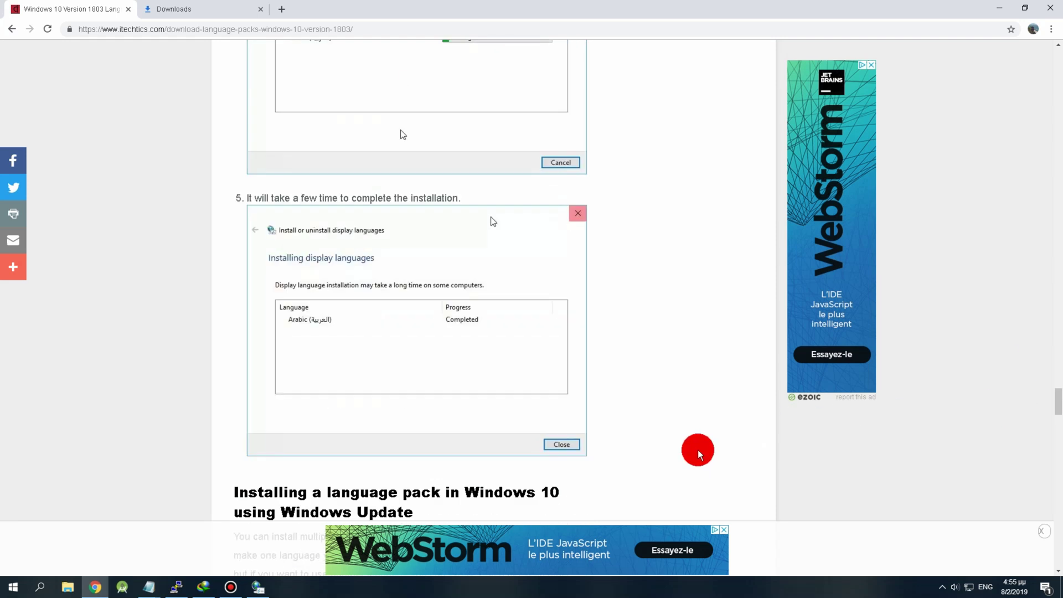
{"action": "scroll", "coordinate": [689, 448], "scroll_direction": "down", "scroll_amount": 2}
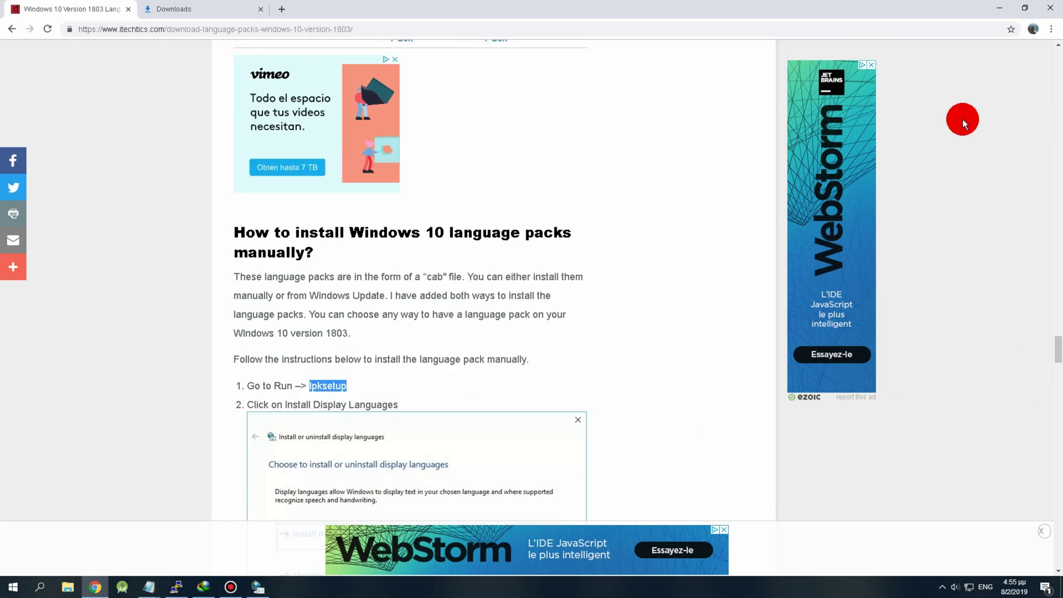
{"action": "left_click", "coordinate": [1001, 6]}
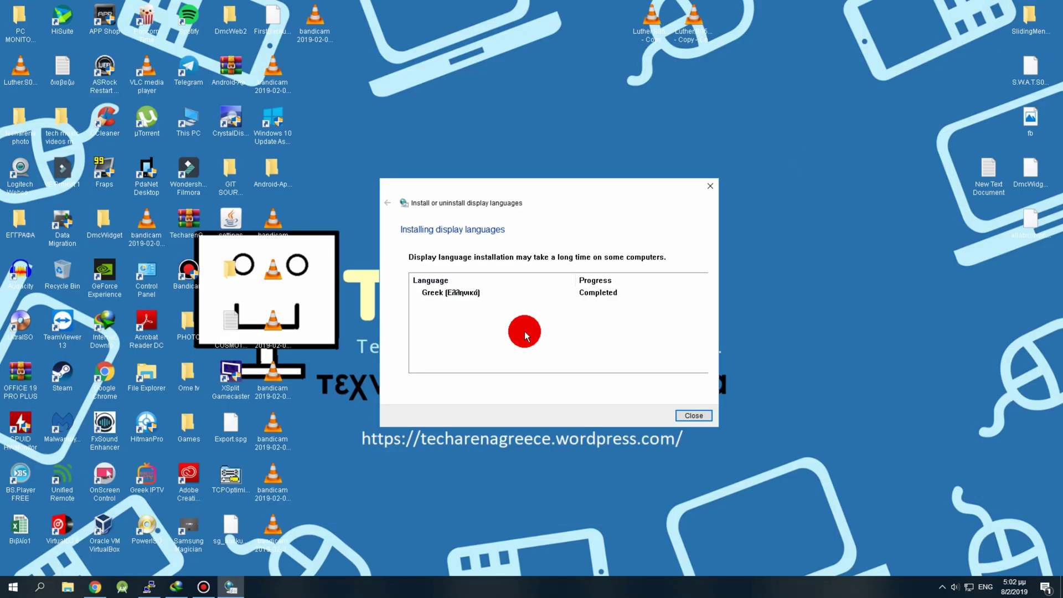
Close the display language installation wizard and refresh the desktop
{"action": "left_click", "coordinate": [685, 419]}
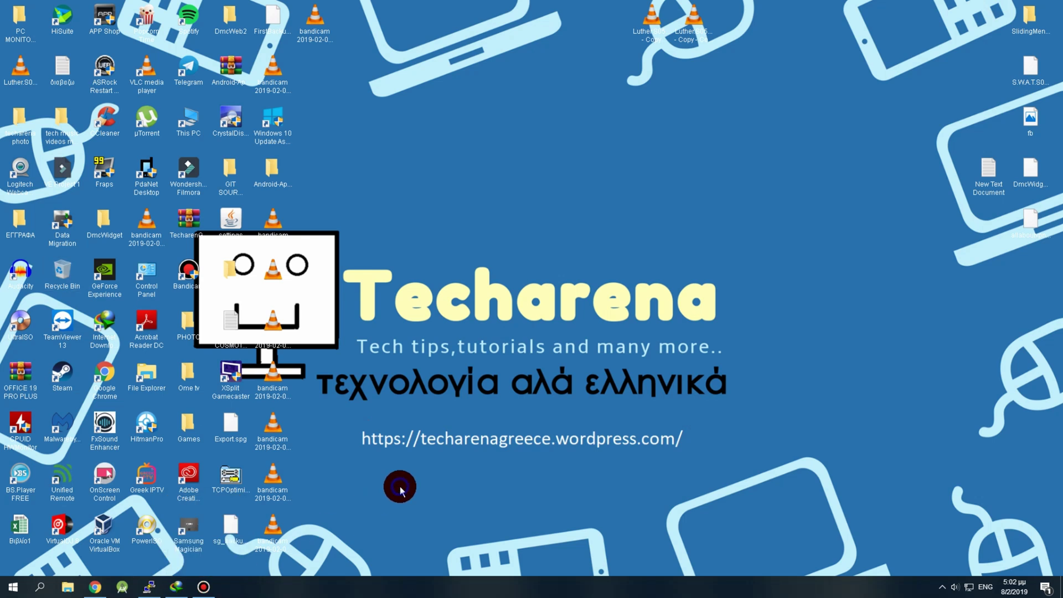
{"action": "right_click", "coordinate": [399, 331]}
{"action": "left_click", "coordinate": [437, 367]}
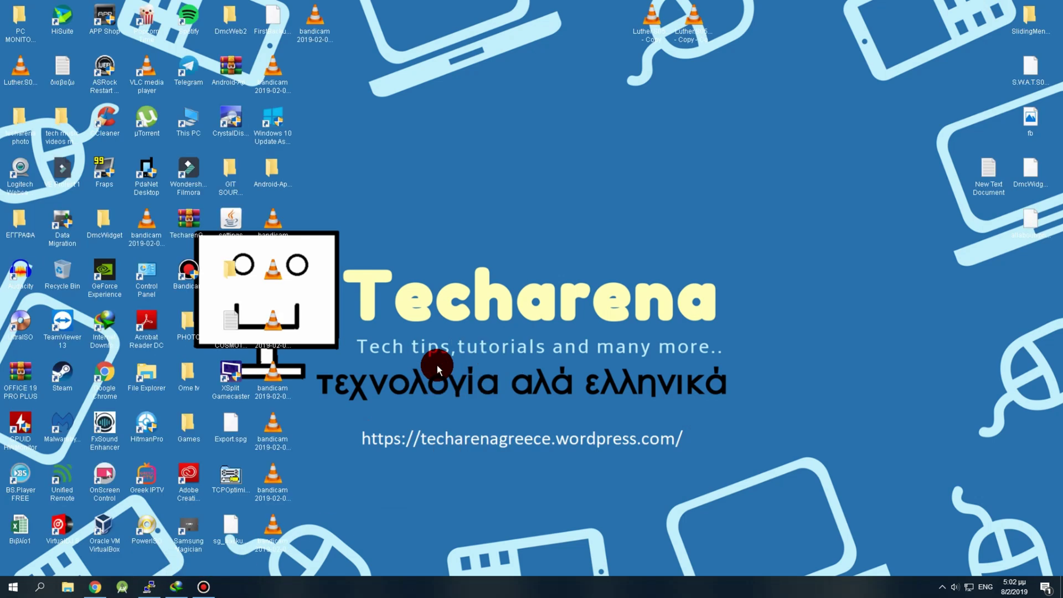
Search Windows for "sett", open the Settings app, and go to the Time & Language settings
{"action": "left_click", "coordinate": [52, 567]}
{"action": "type", "text": "w"}
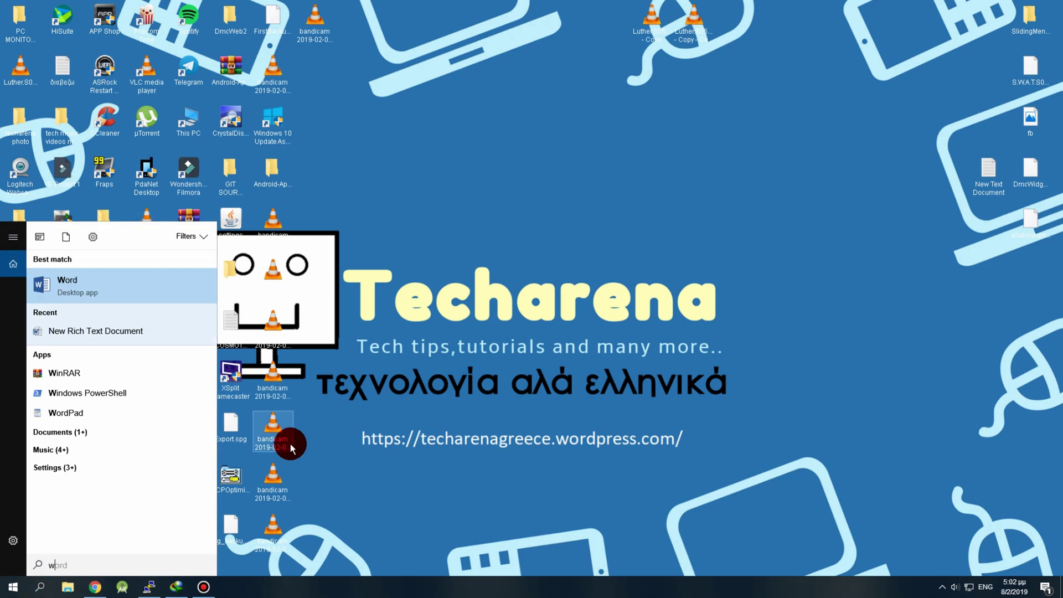
{"action": "key", "text": "BackSpace"}
{"action": "type", "text": "sett"}
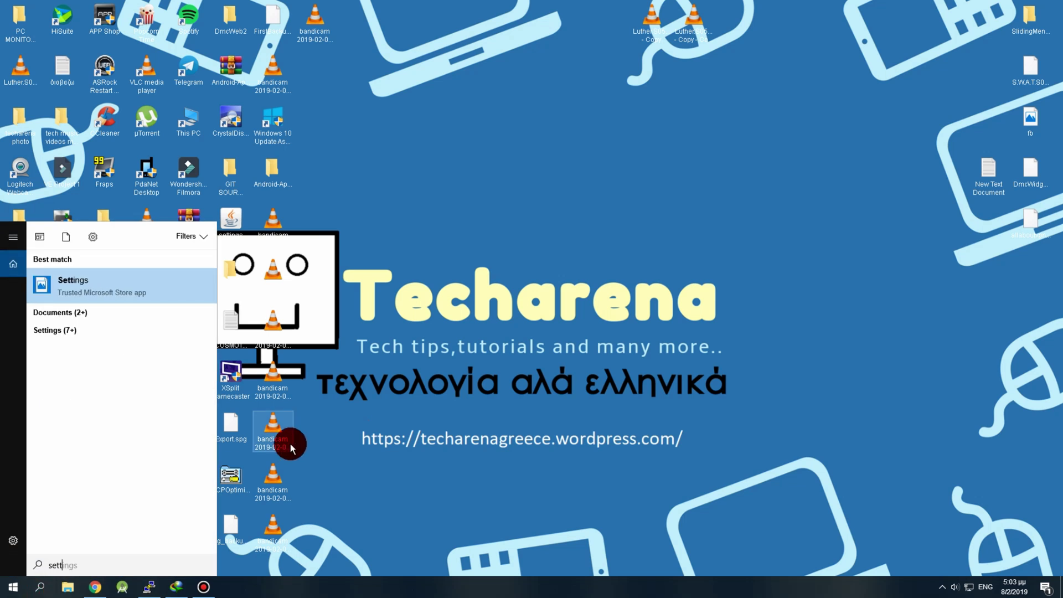
{"action": "key", "text": "Return"}
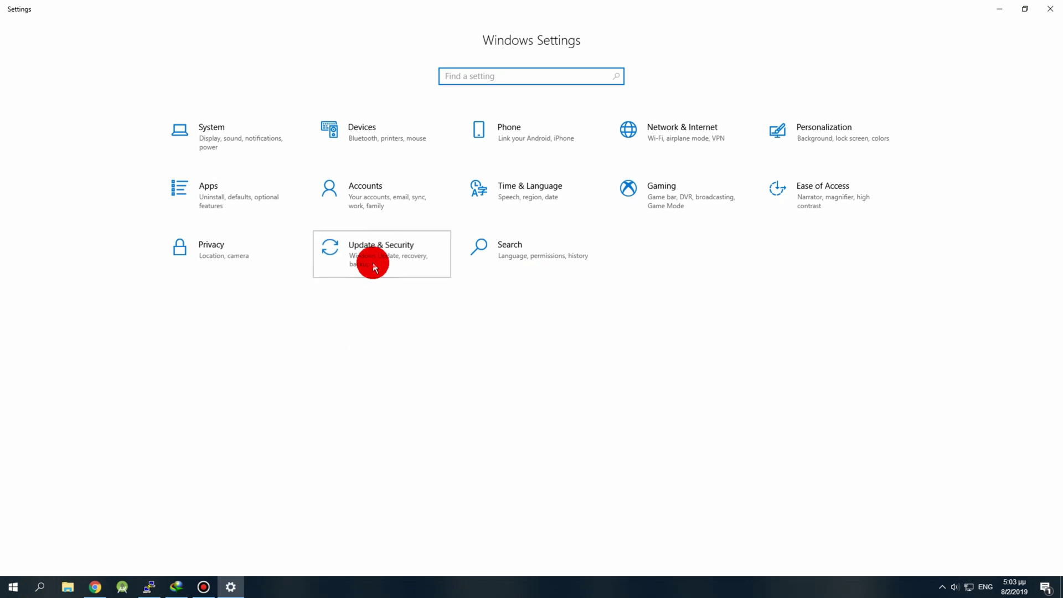
{"action": "left_click", "coordinate": [371, 261]}
{"action": "left_click", "coordinate": [13, 9]}
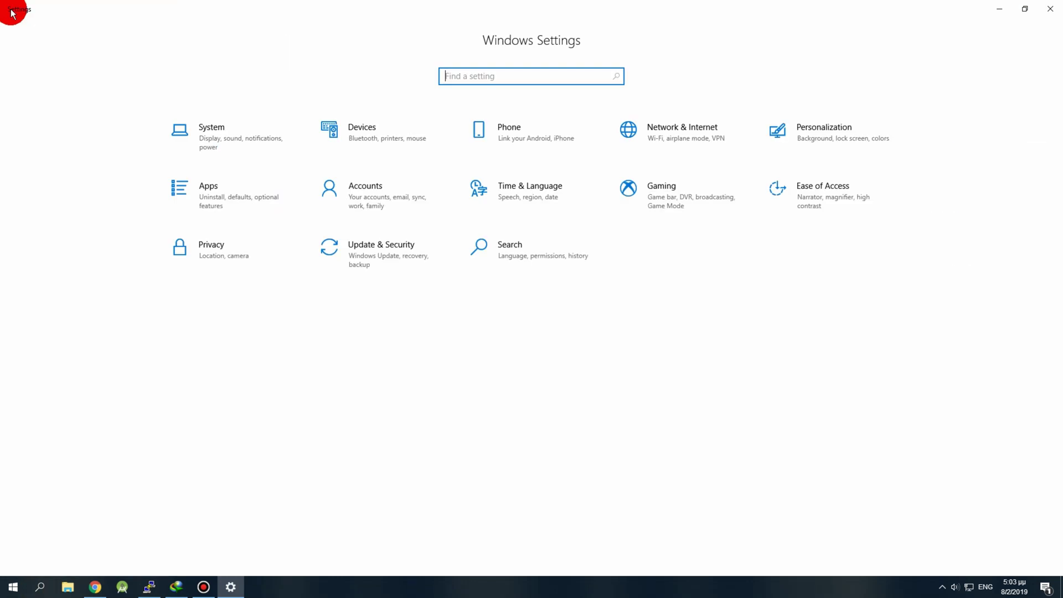
{"action": "left_click", "coordinate": [520, 190]}
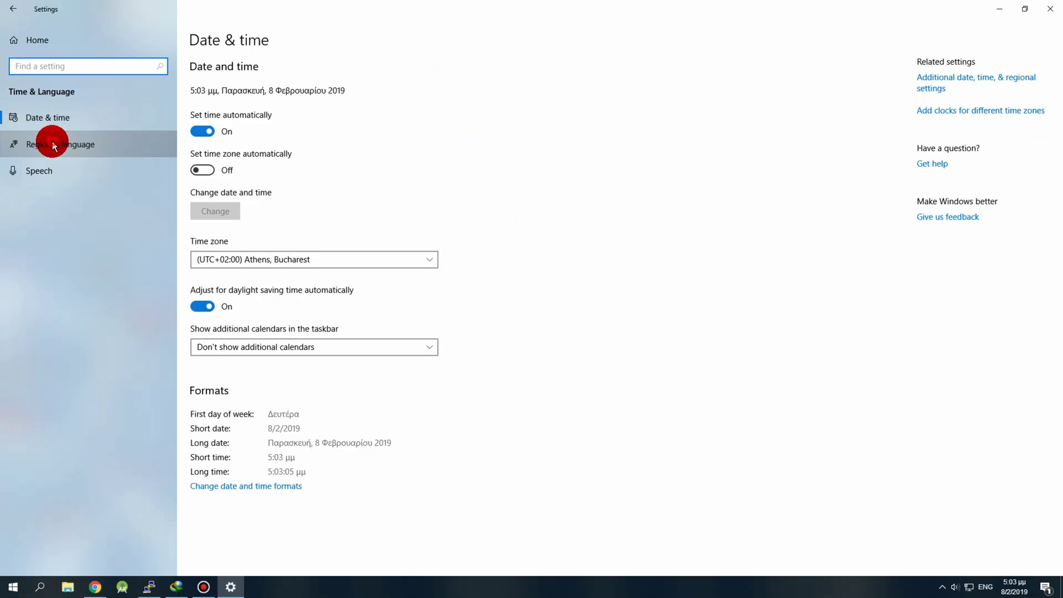
Check the Region & language and Date & time pages for the display language option, and close Settings
{"action": "left_click", "coordinate": [51, 143]}
{"action": "left_click", "coordinate": [69, 119]}
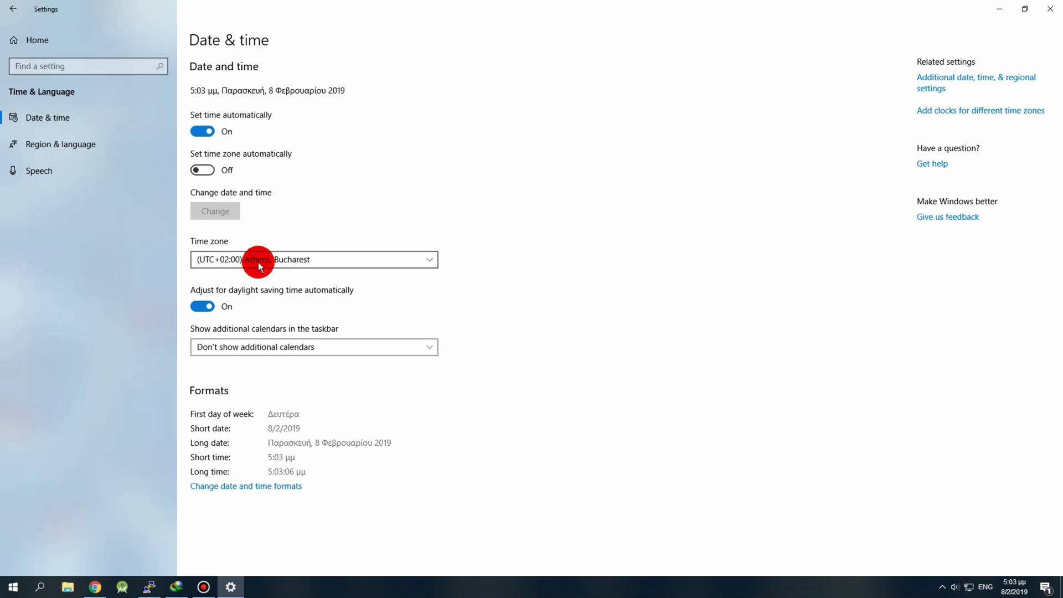
{"action": "left_click", "coordinate": [271, 347]}
{"action": "left_click", "coordinate": [273, 344]}
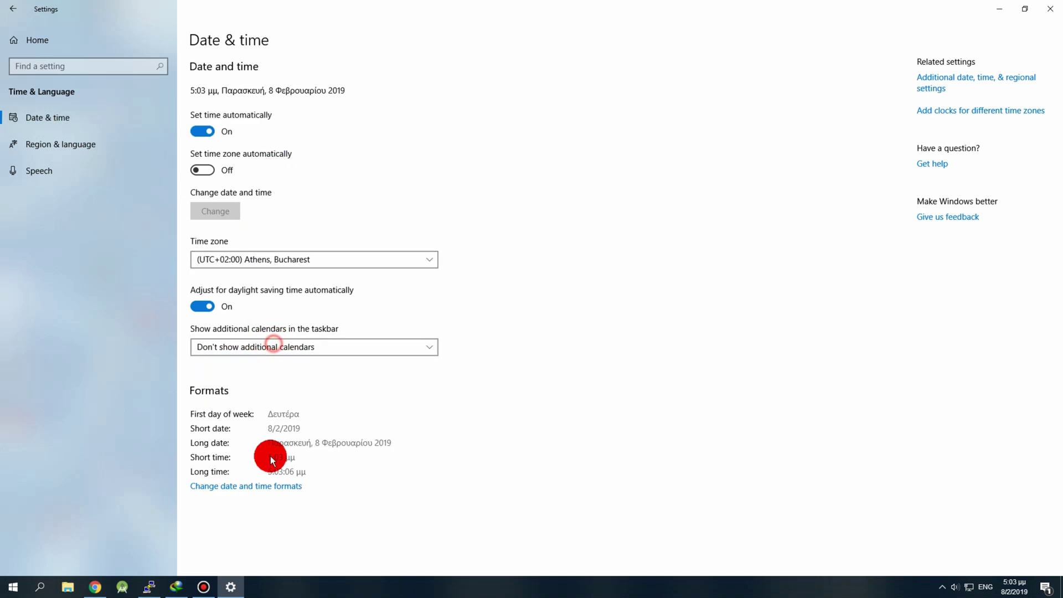
{"action": "left_click", "coordinate": [1049, 9]}
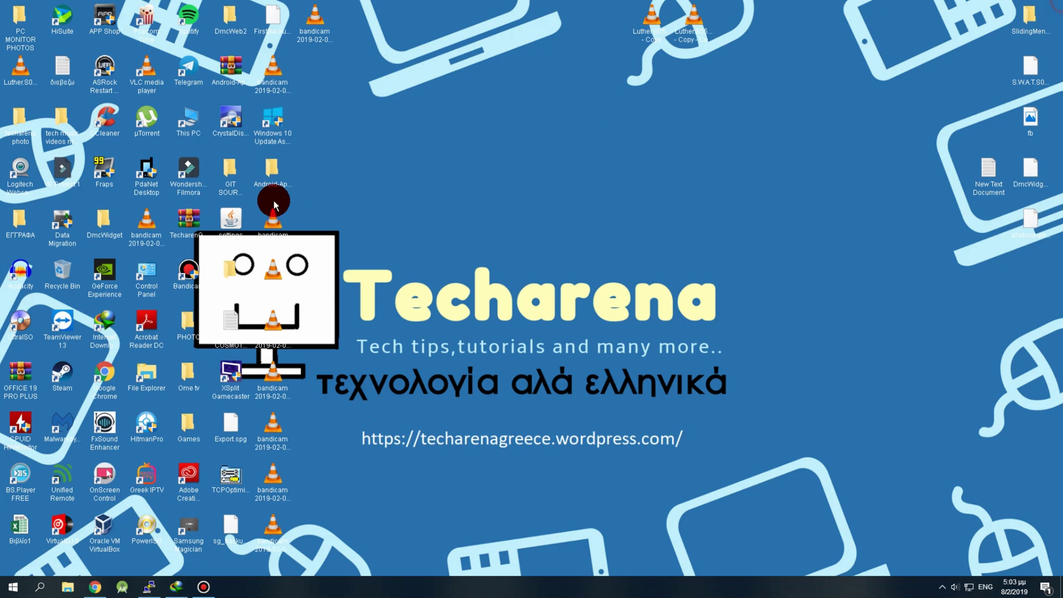
Open Control Panel and look through Appearance and Personalization and Ease of Access for a display language option
{"action": "double_click", "coordinate": [142, 285]}
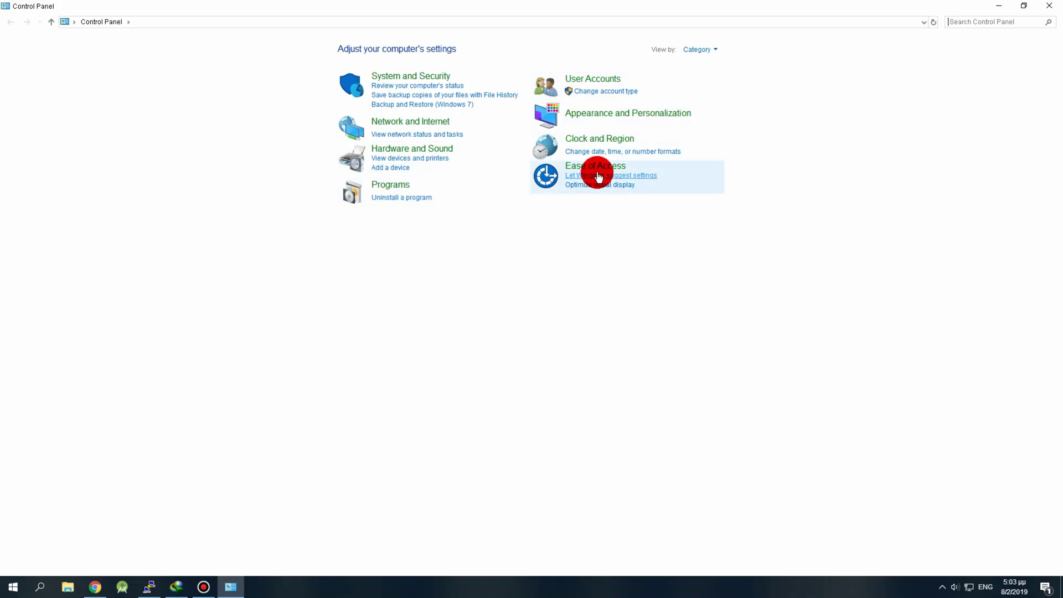
{"action": "left_click", "coordinate": [593, 114]}
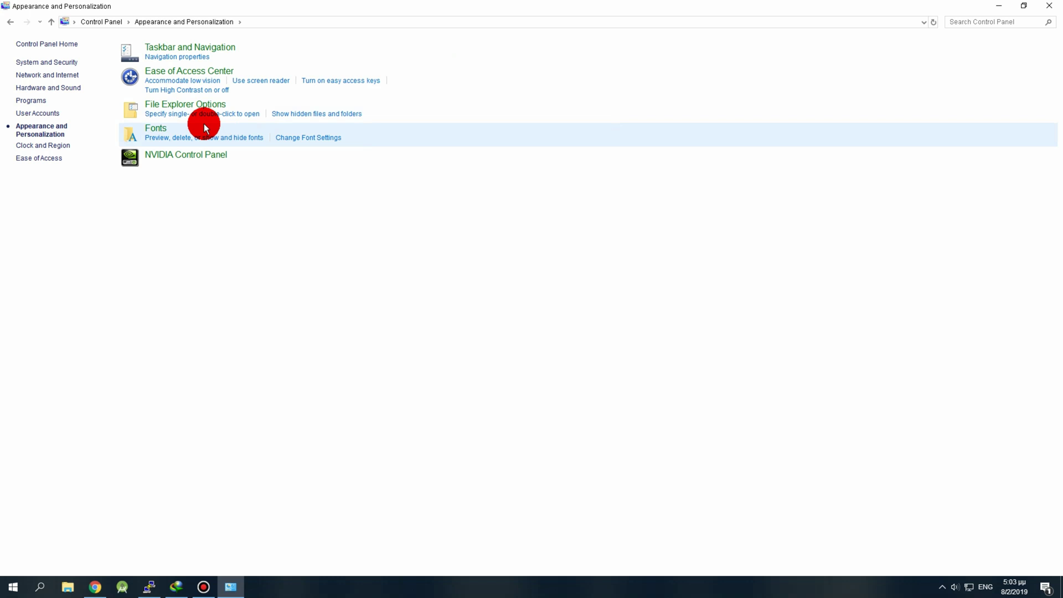
{"action": "left_click", "coordinate": [8, 23]}
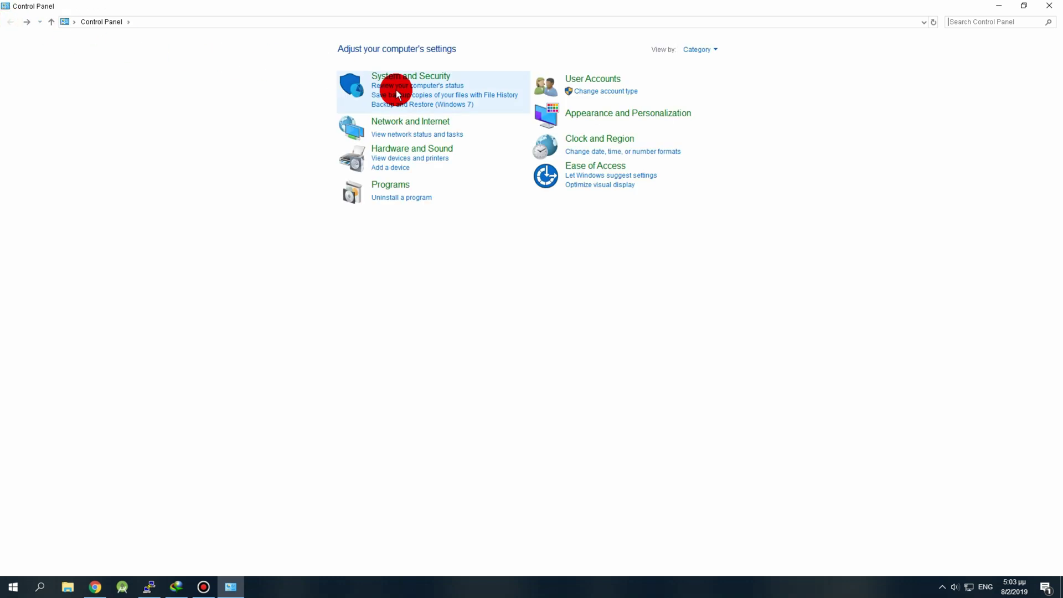
{"action": "left_click", "coordinate": [593, 113]}
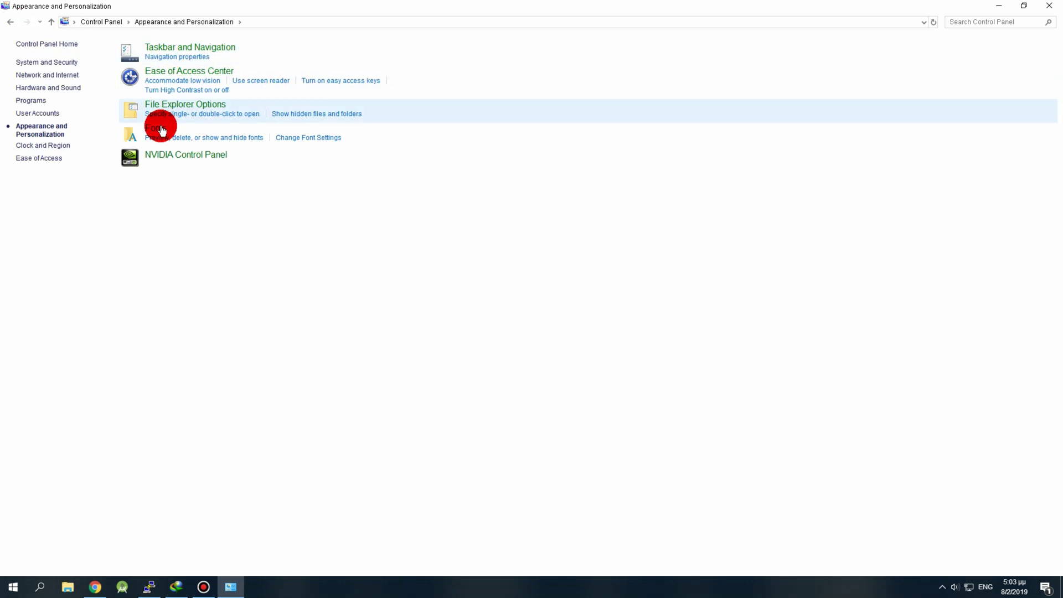
{"action": "left_click", "coordinate": [21, 24]}
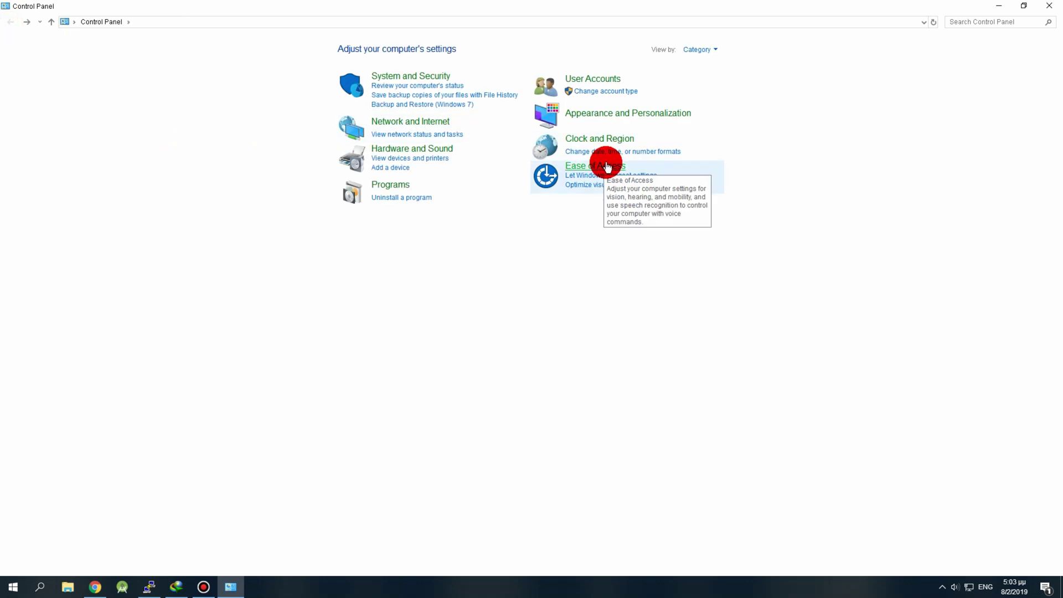
{"action": "left_click", "coordinate": [608, 114]}
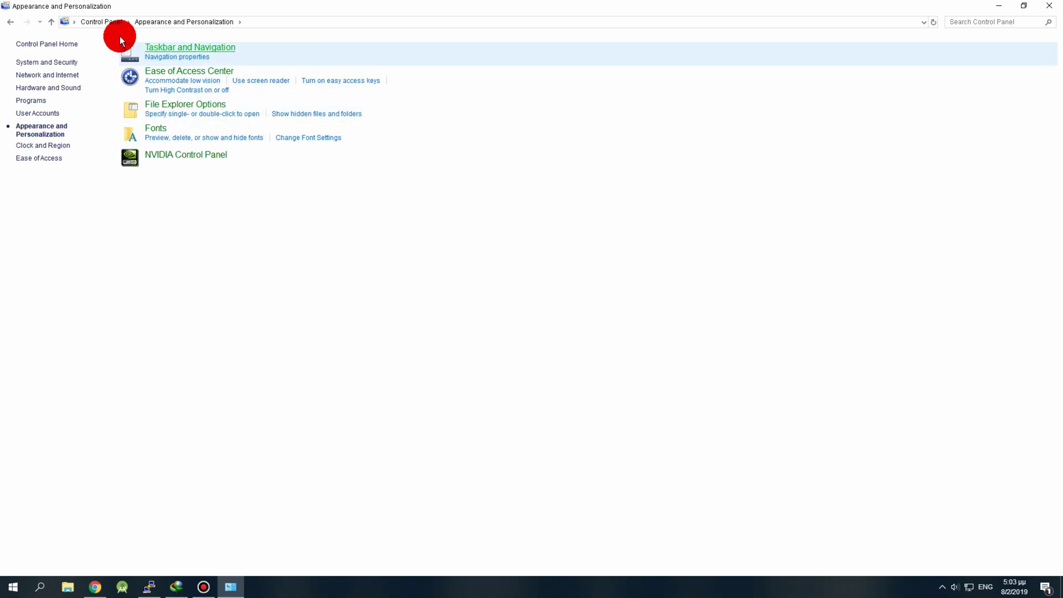
{"action": "left_click", "coordinate": [9, 22]}
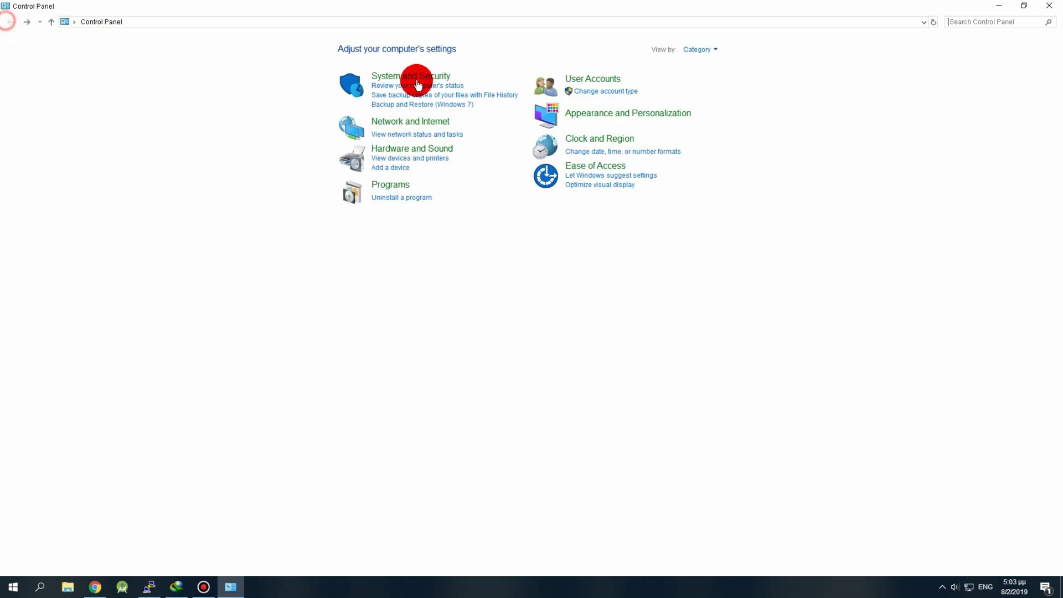
{"action": "left_click", "coordinate": [604, 165]}
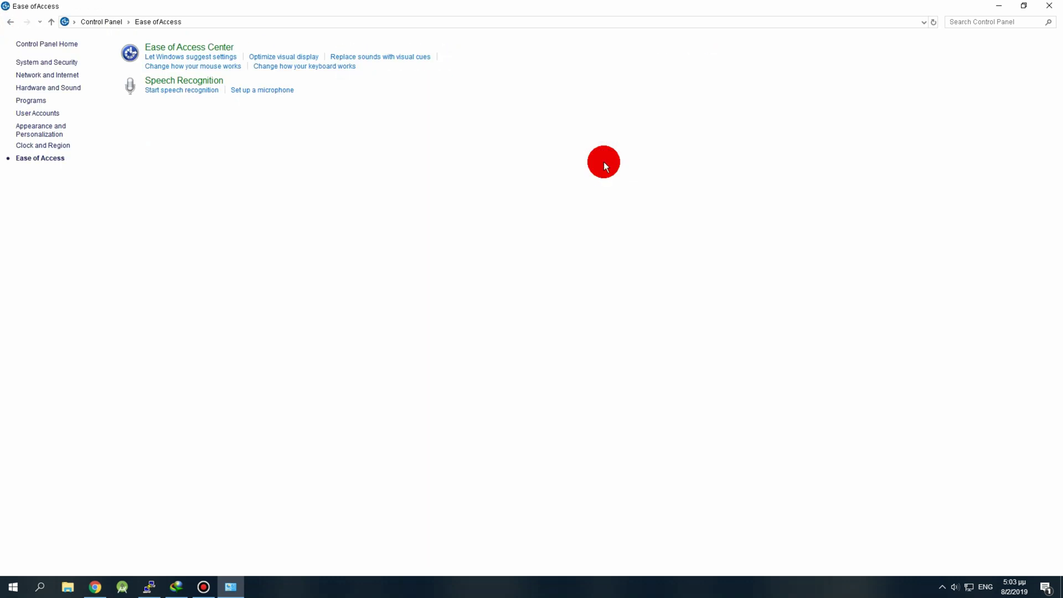
{"action": "left_click", "coordinate": [11, 24]}
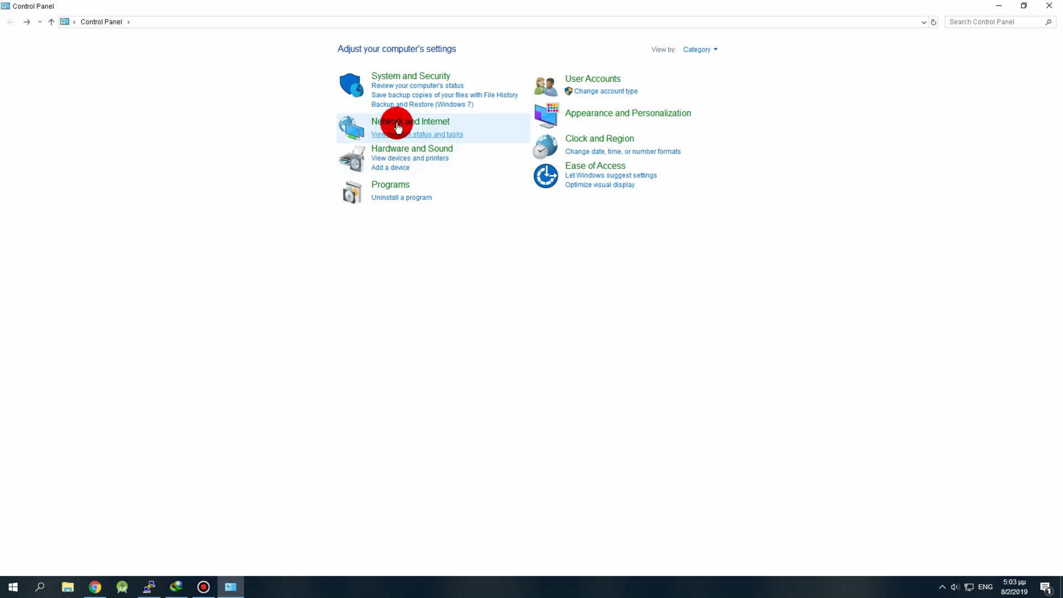
Inspect the Formats and Administrative settings of Region under Clock and Region, and close Control Panel
{"action": "left_click", "coordinate": [593, 138]}
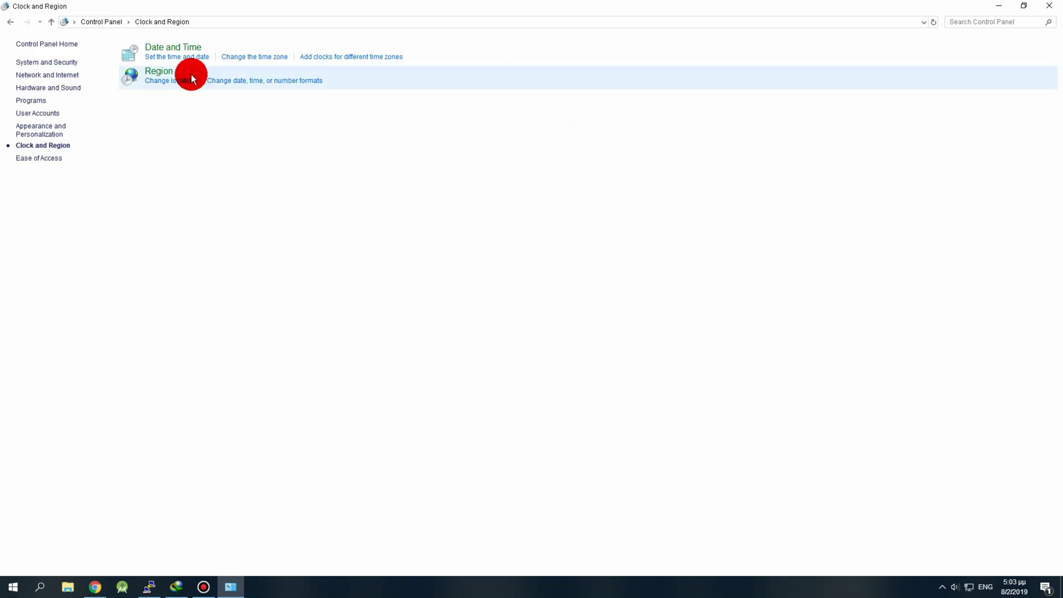
{"action": "left_click", "coordinate": [256, 80]}
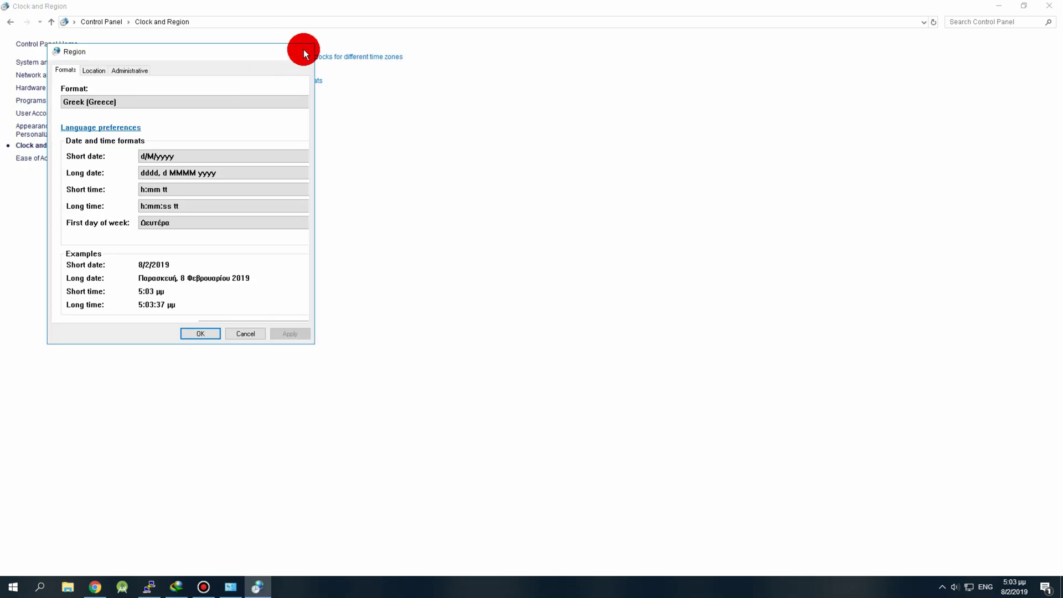
{"action": "left_click", "coordinate": [132, 71]}
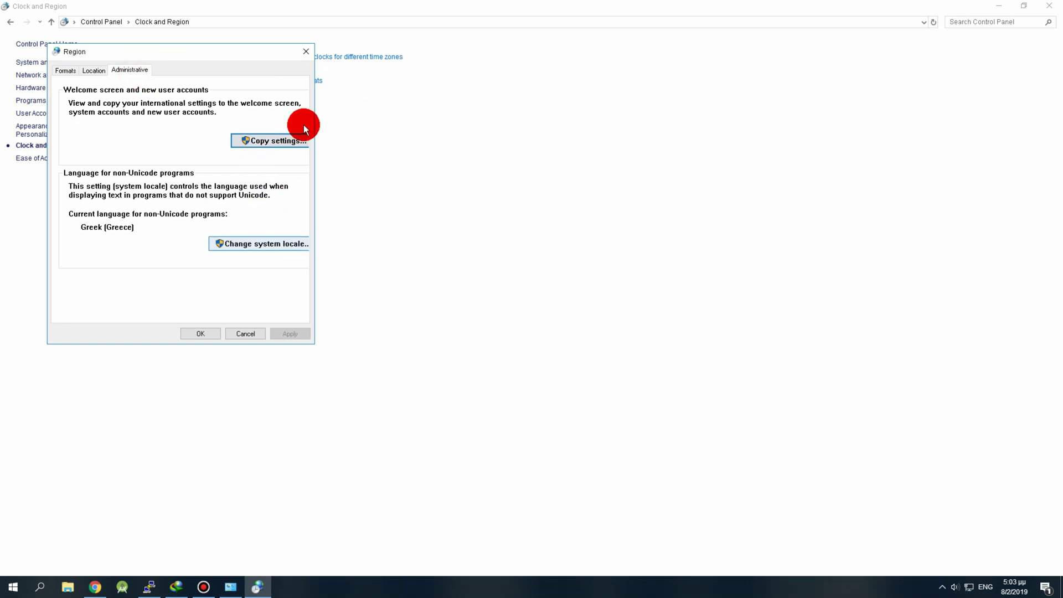
{"action": "left_click", "coordinate": [304, 54]}
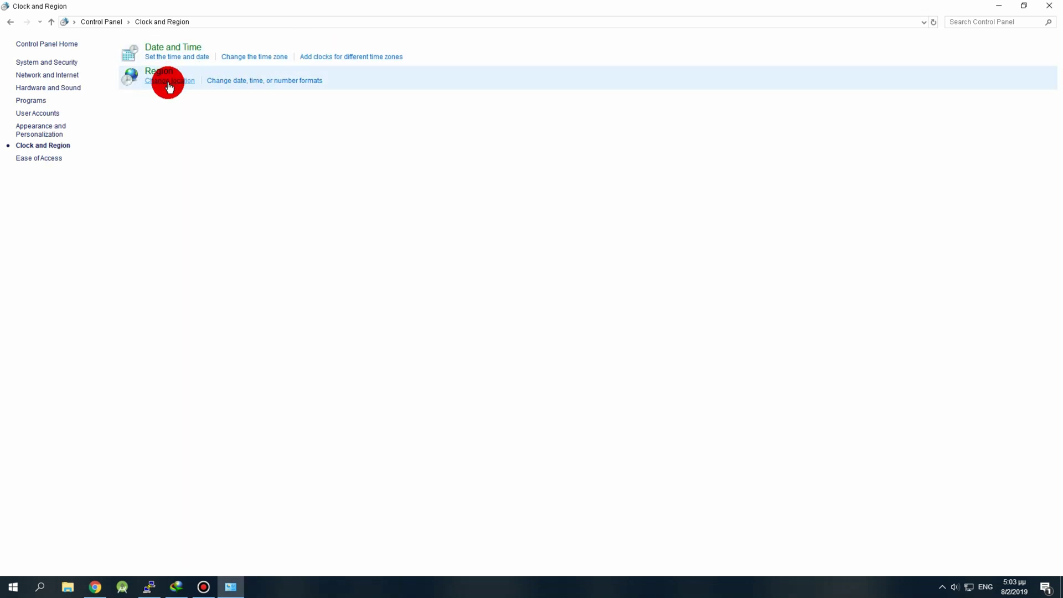
{"action": "key", "text": "alt+F4"}
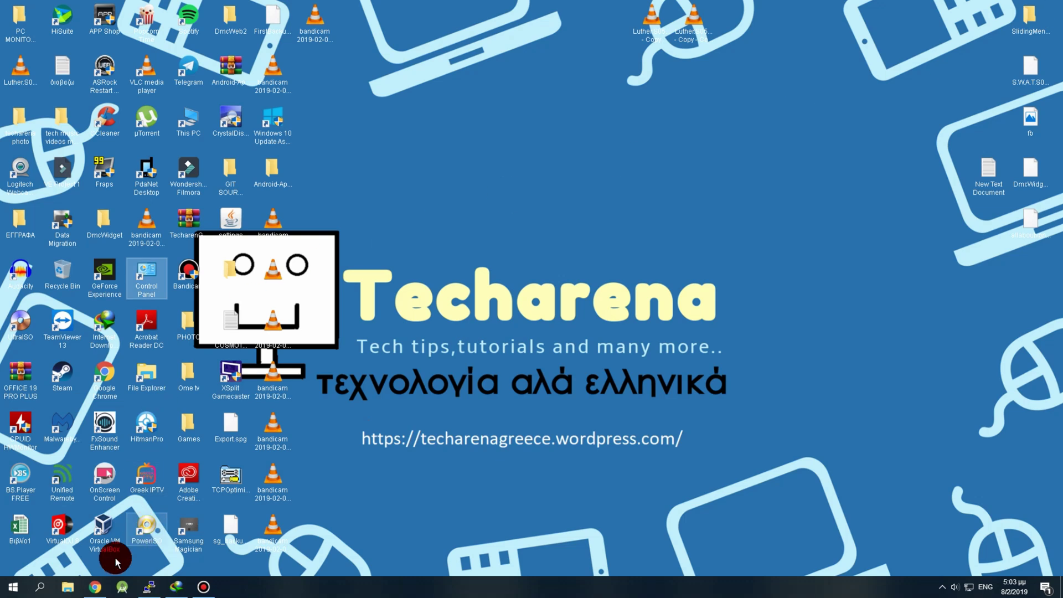
Reopen Settings, check the Update & Security page, and view the Time & Language pages
{"action": "type", "text": "s"}
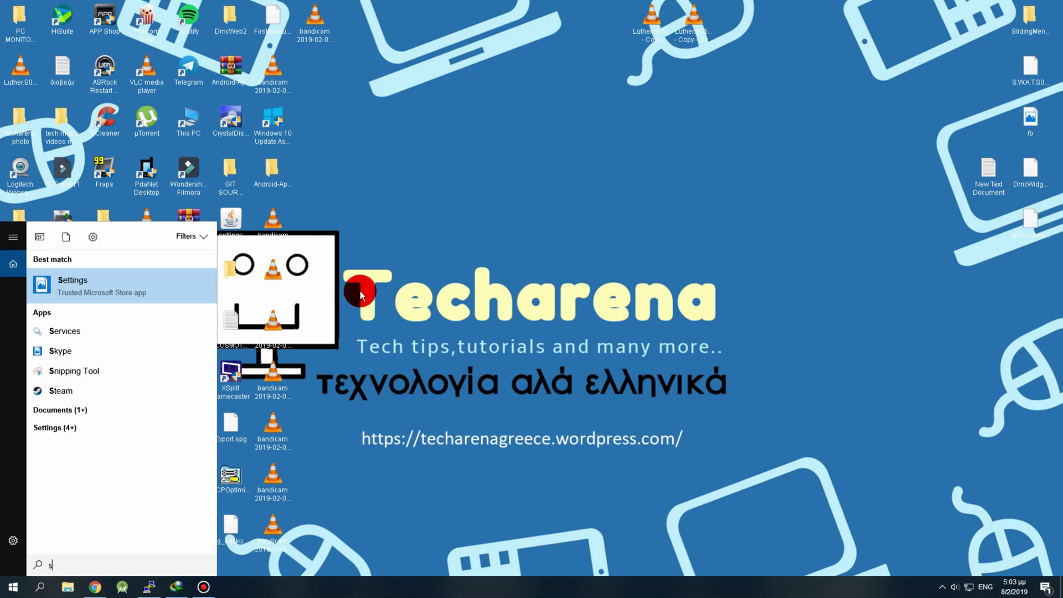
{"action": "left_click", "coordinate": [118, 265]}
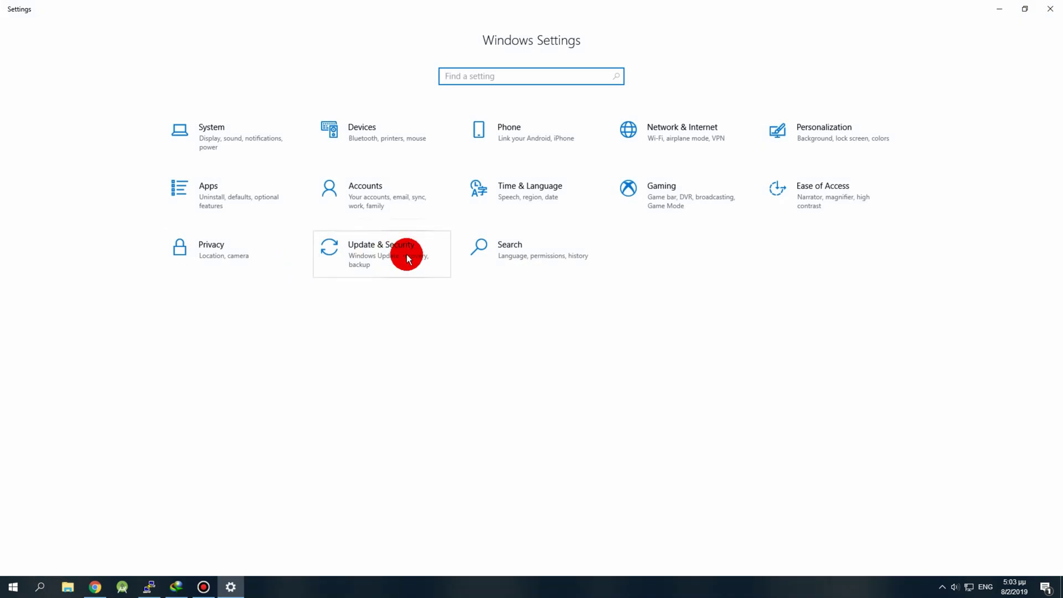
{"action": "left_click", "coordinate": [407, 258]}
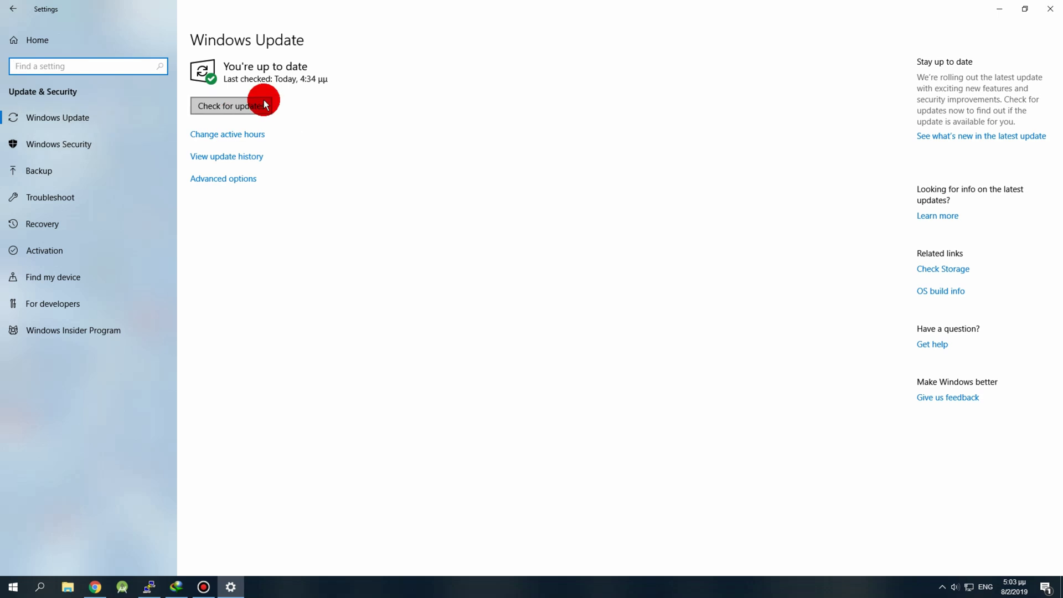
{"action": "left_click", "coordinate": [6, 9]}
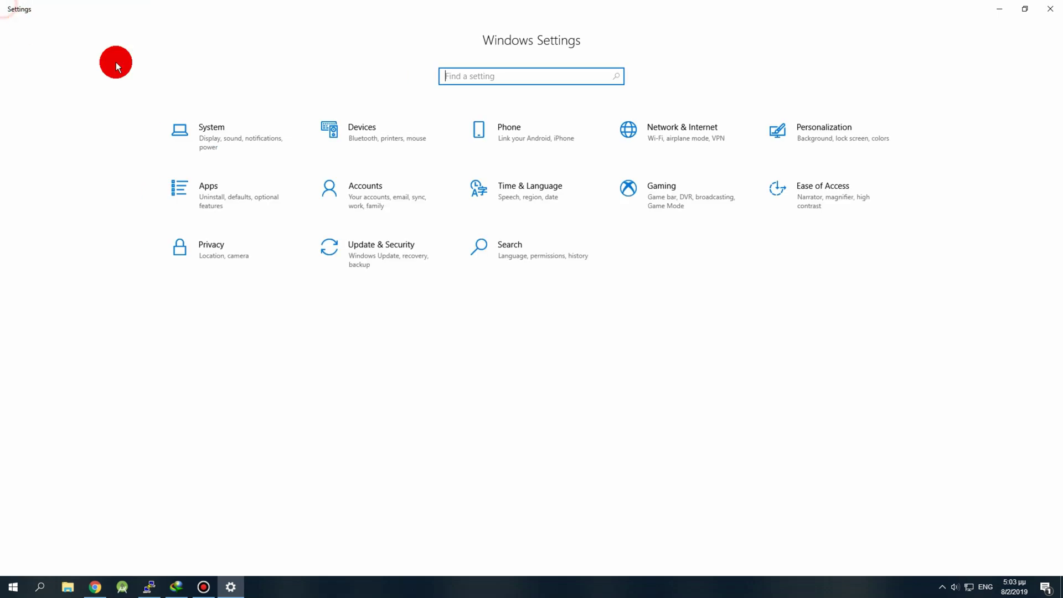
{"action": "left_click", "coordinate": [517, 188]}
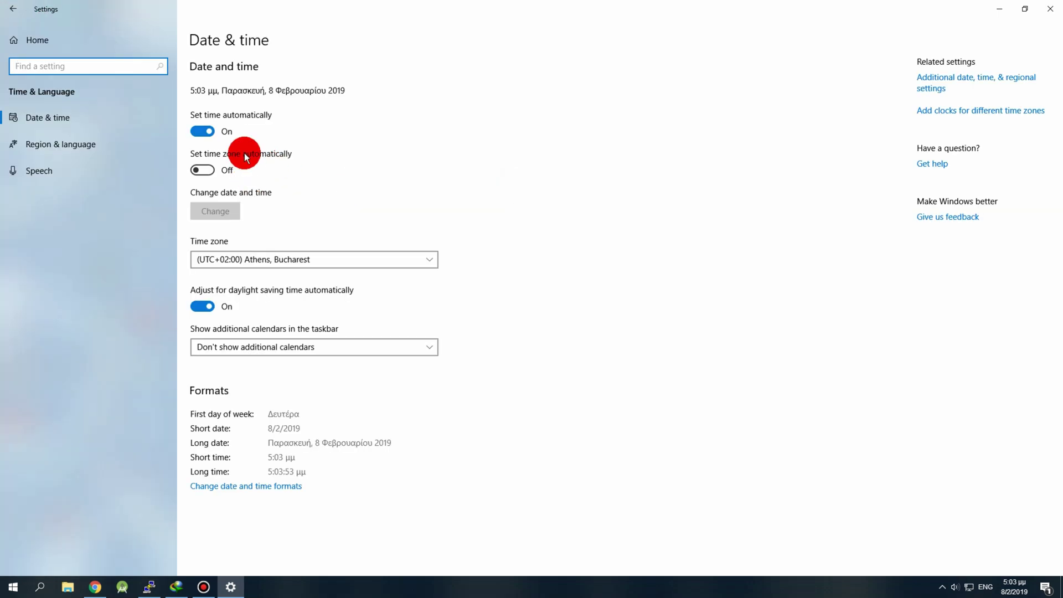
{"action": "left_click", "coordinate": [86, 145]}
{"action": "left_click", "coordinate": [91, 119]}
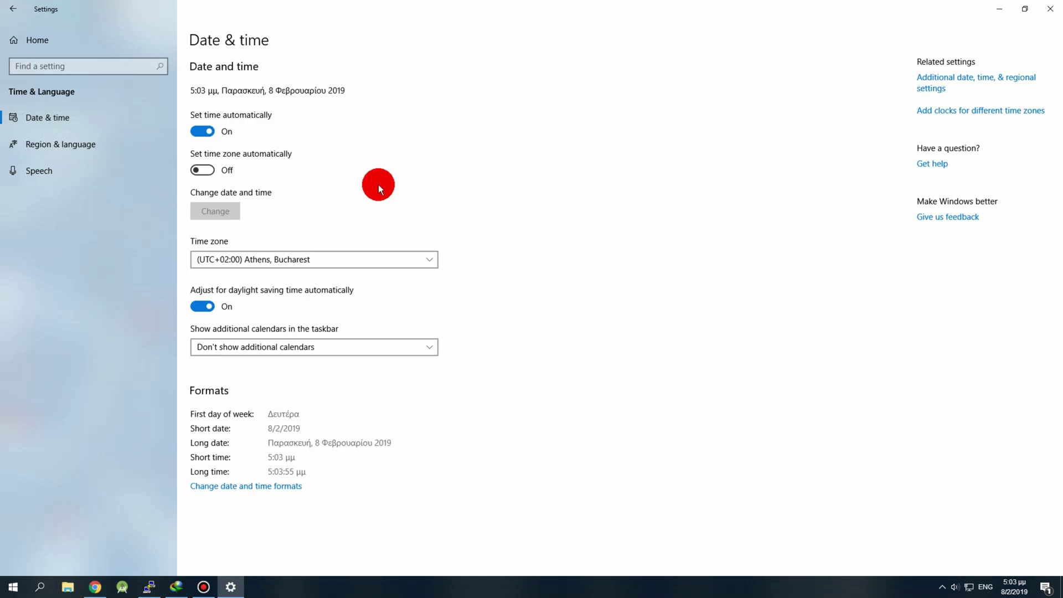
Reread the web page's steps for adding a language from Windows Update, minimize the browser, and close Settings
{"action": "left_click", "coordinate": [154, 587]}
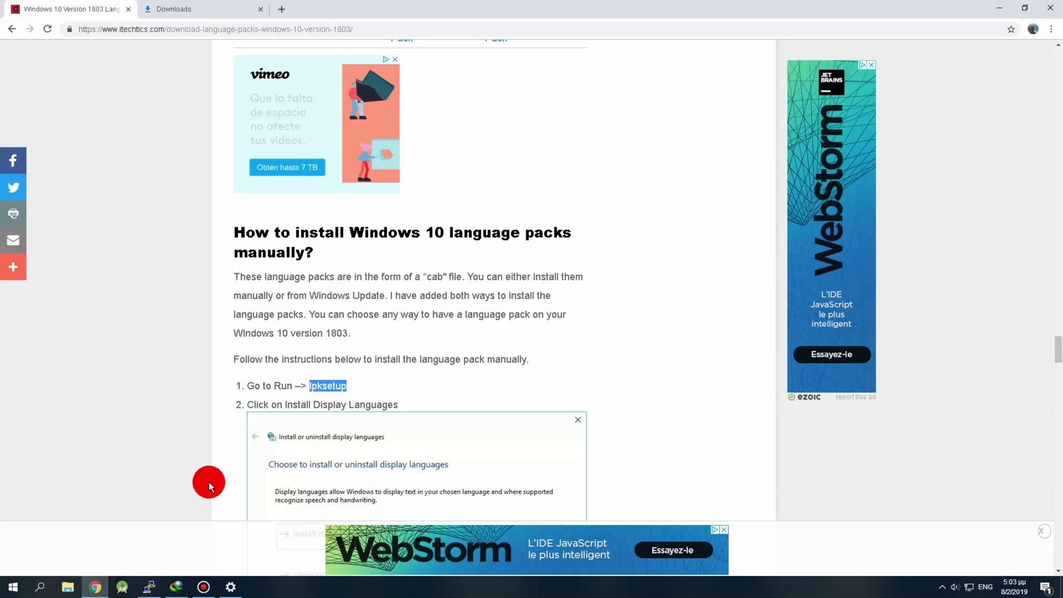
{"action": "scroll", "coordinate": [208, 483], "scroll_direction": "down", "scroll_amount": 17}
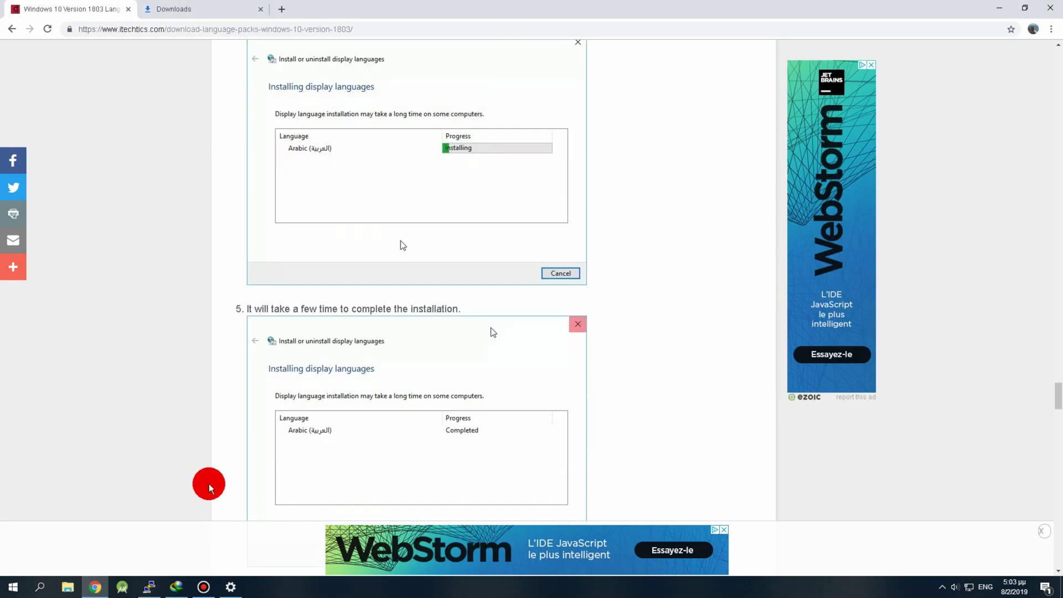
{"action": "scroll", "coordinate": [209, 483], "scroll_direction": "down", "scroll_amount": 4}
{"action": "scroll", "coordinate": [208, 483], "scroll_direction": "down", "scroll_amount": 16}
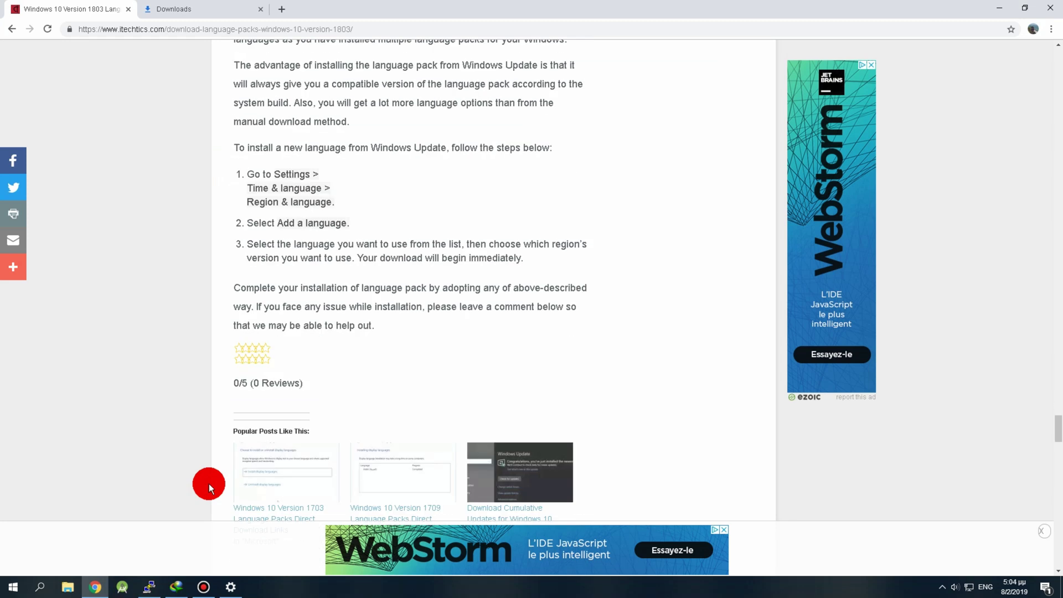
{"action": "scroll", "coordinate": [208, 484], "scroll_direction": "down", "scroll_amount": 3}
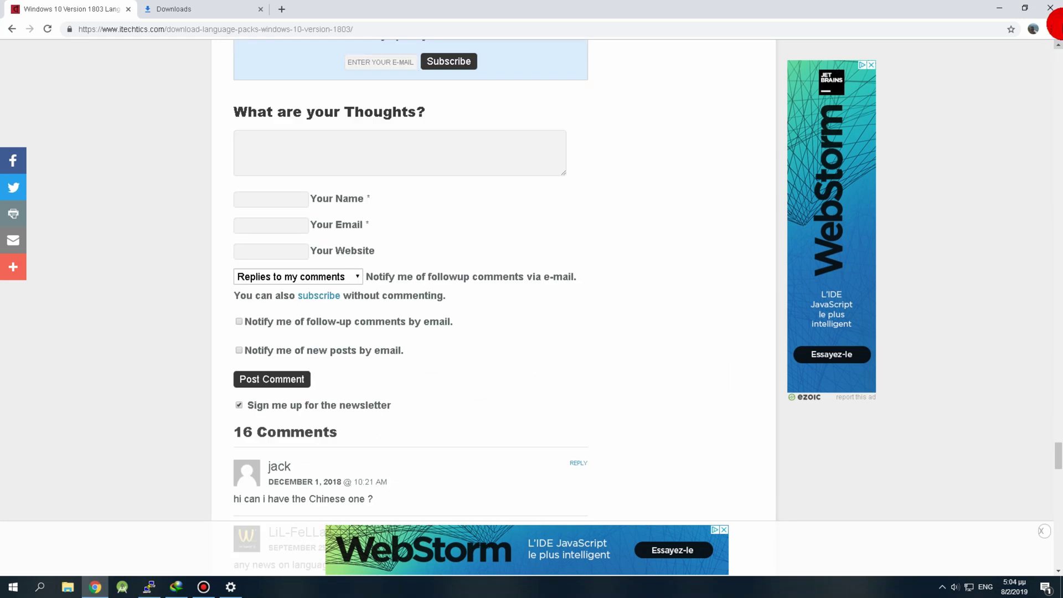
{"action": "left_click", "coordinate": [996, 8]}
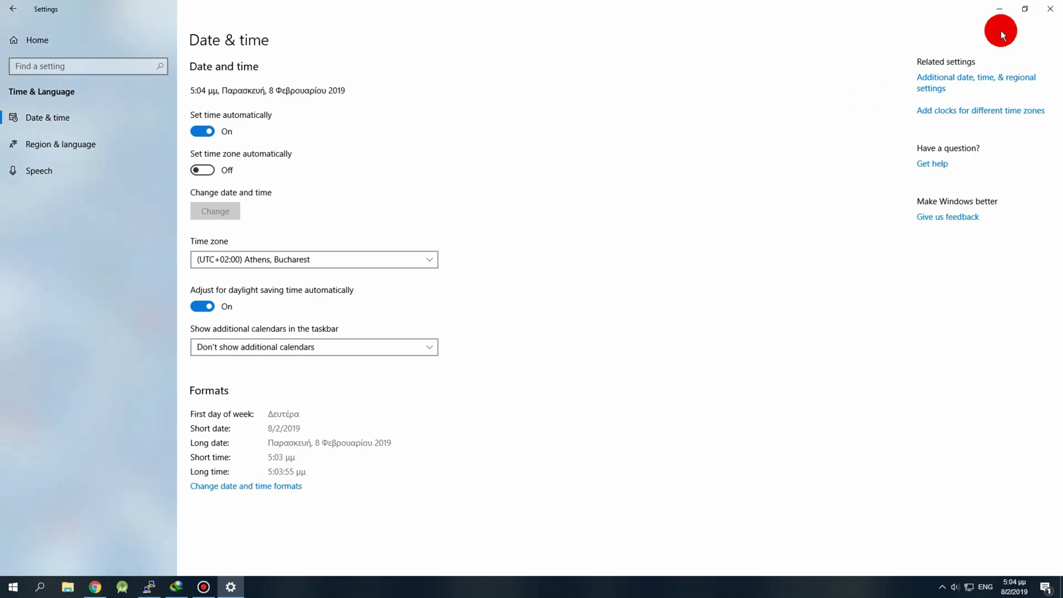
{"action": "left_click", "coordinate": [1051, 8]}
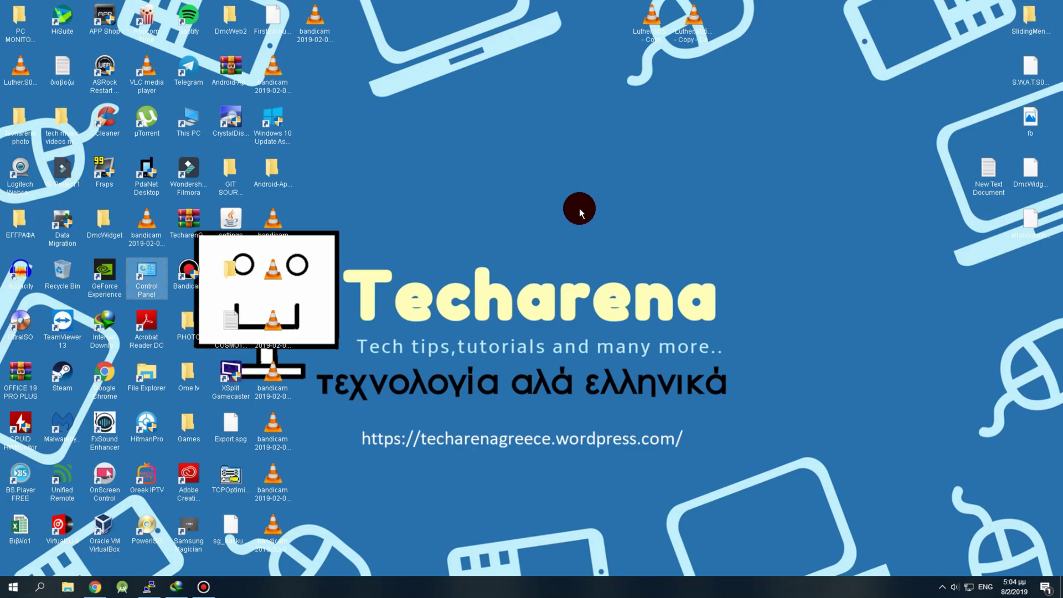
Reopen Control Panel, check the Clock and Region options, and close the window
{"action": "left_click", "coordinate": [147, 588]}
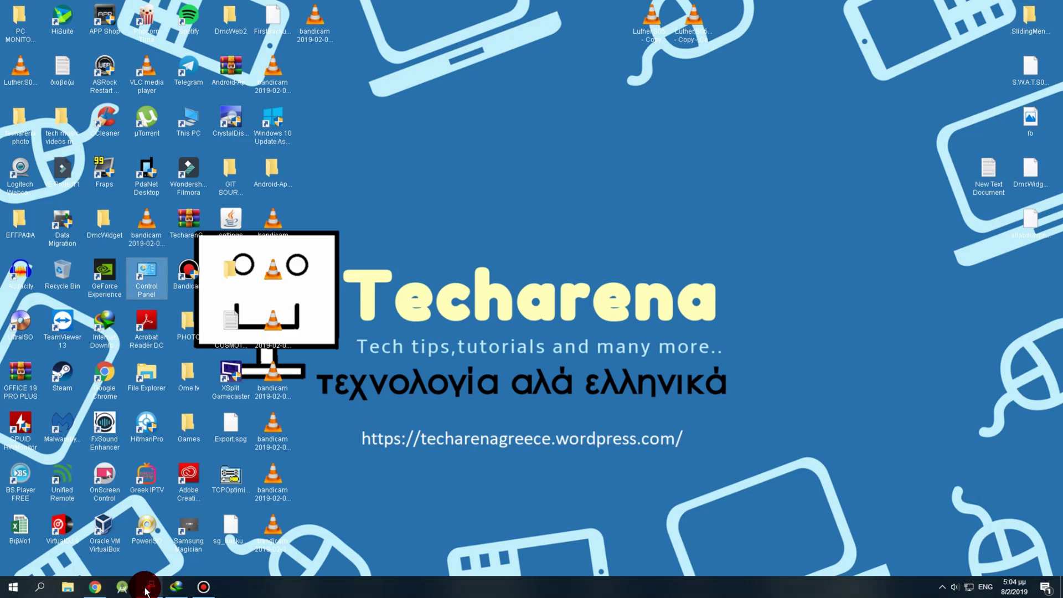
{"action": "left_click", "coordinate": [177, 587]}
{"action": "left_click", "coordinate": [177, 587]}
{"action": "left_click", "coordinate": [67, 587]}
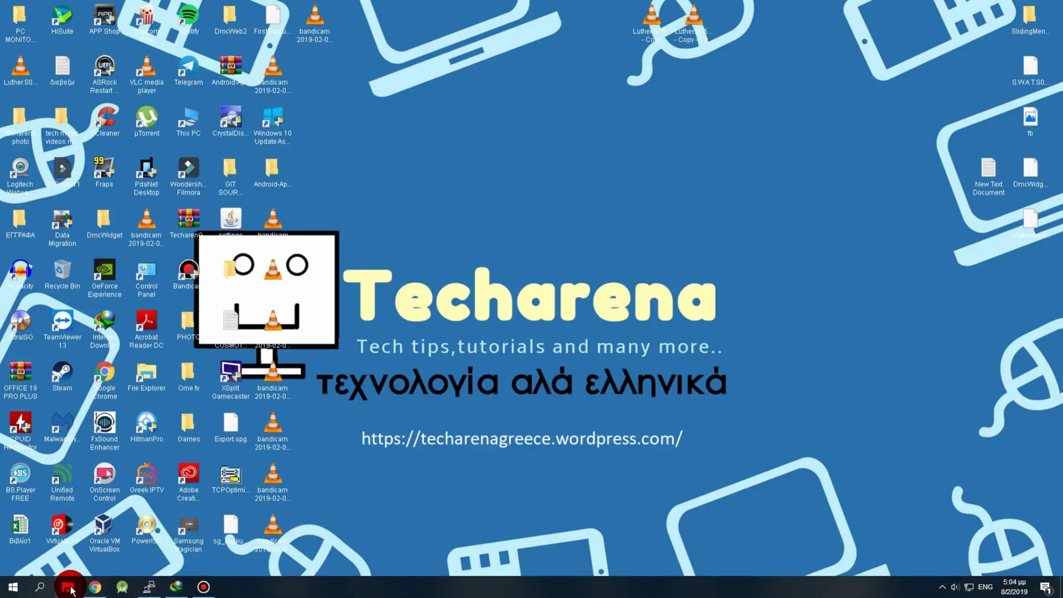
{"action": "double_click", "coordinate": [146, 274]}
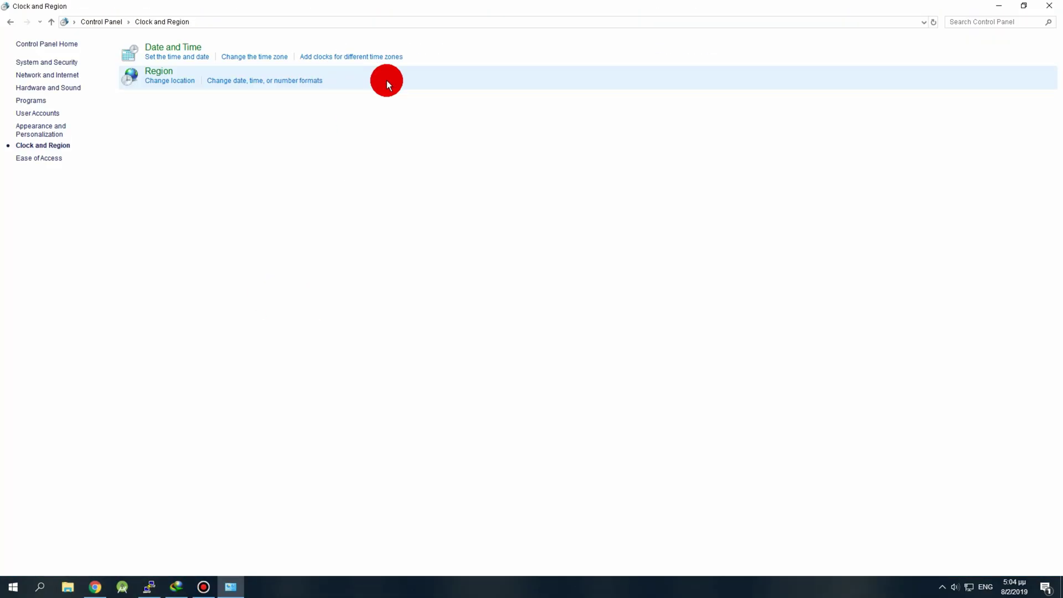
{"action": "key", "text": "alt+F4"}
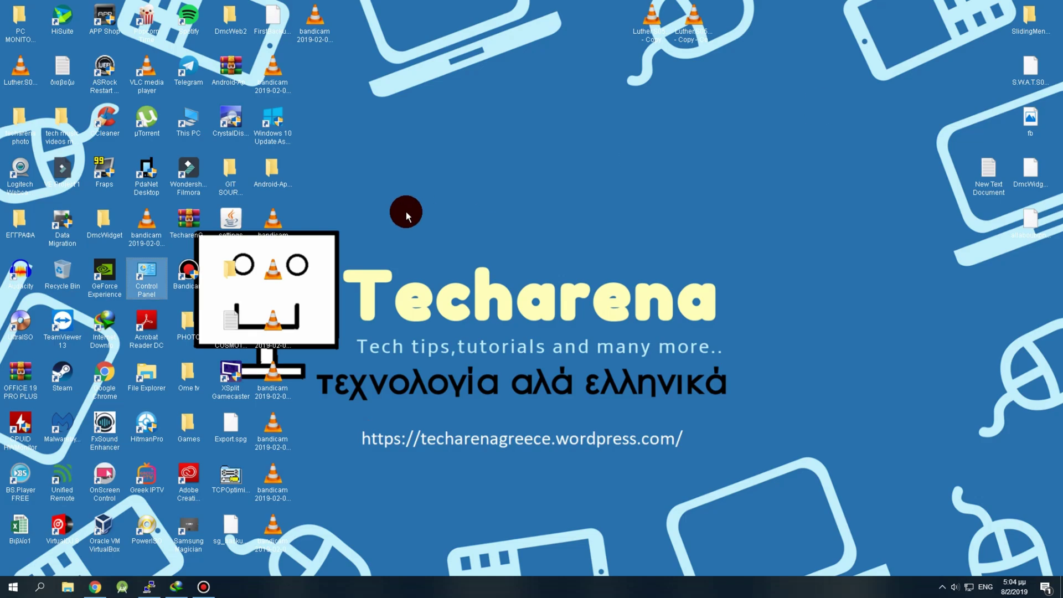